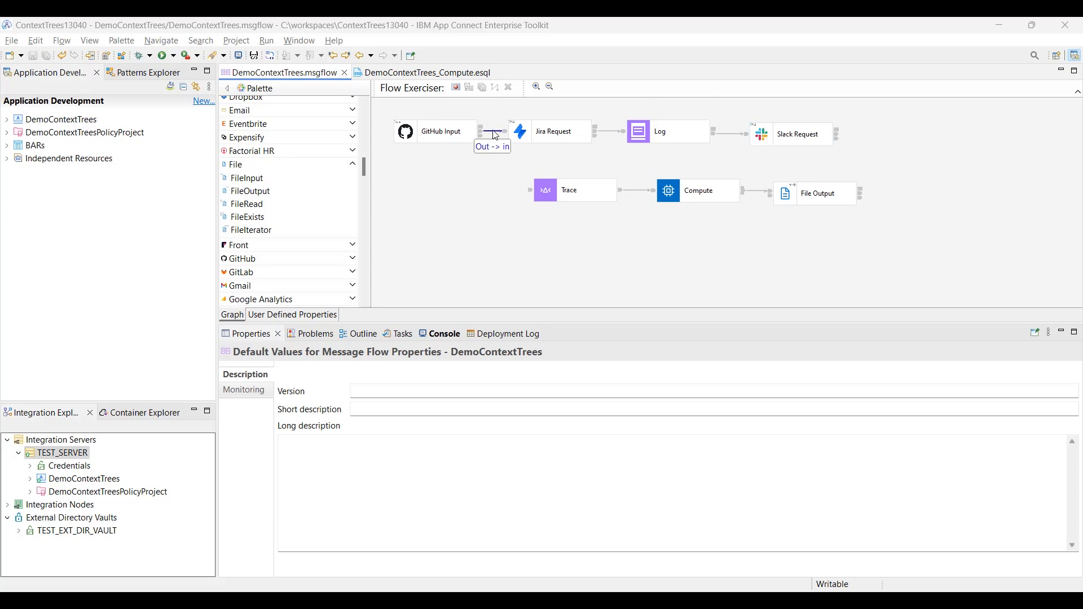
Launch connector discovery for the Jira Request node, using DemoContextTreesPolicyProject and the TEST_EXT_DIR_VAULT vault.
click(559, 133)
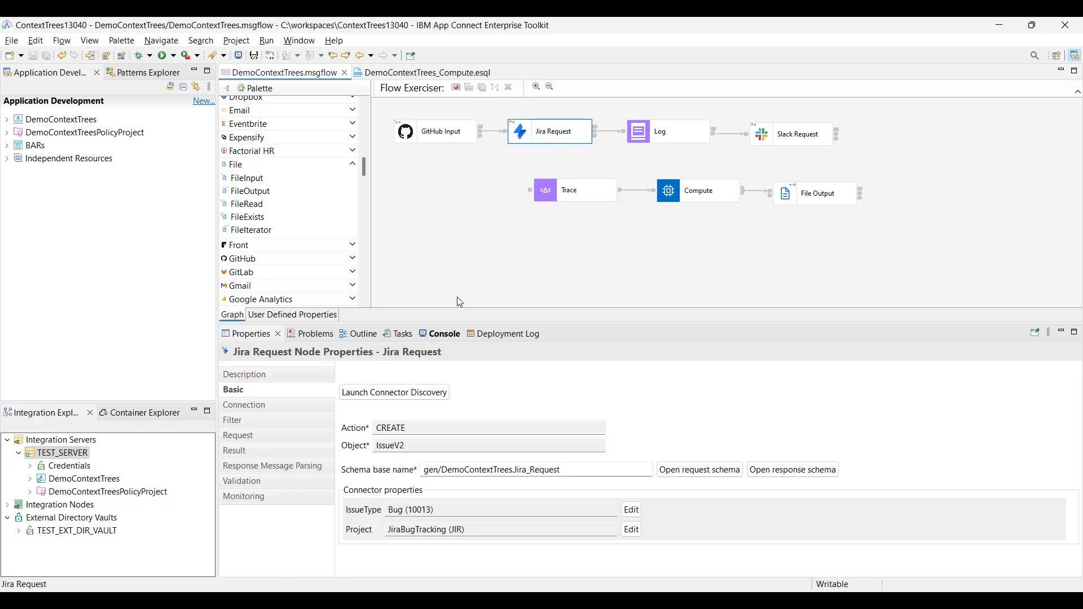
click(383, 392)
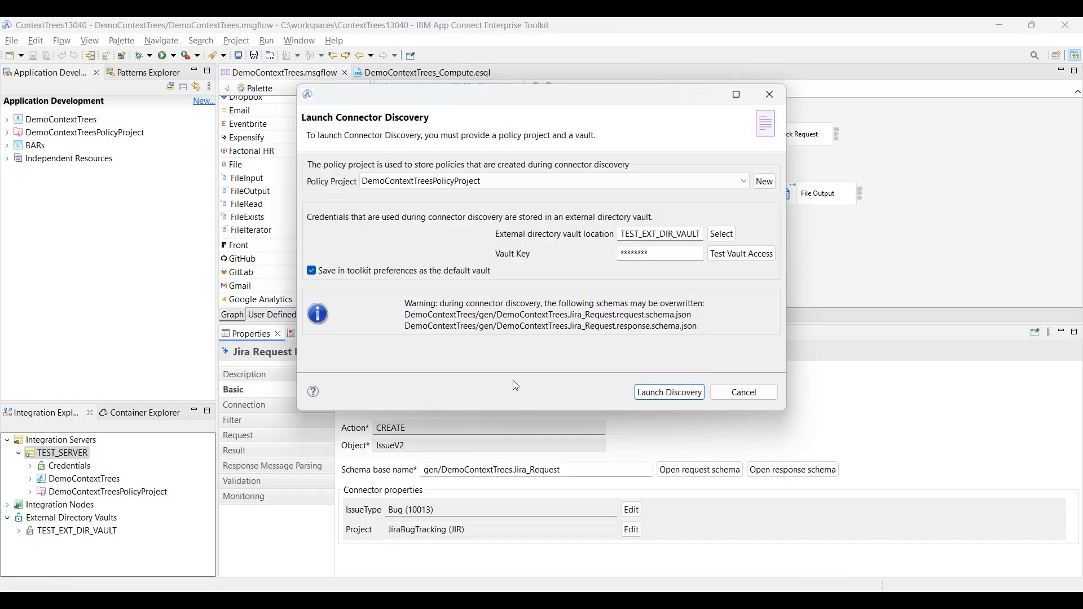
click(661, 394)
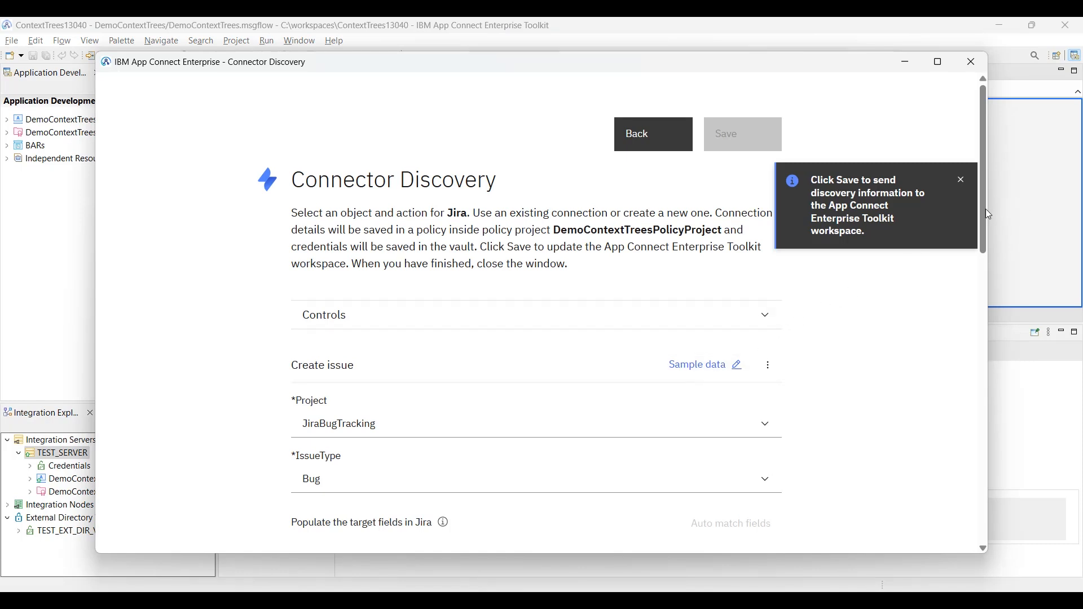
scroll(983, 220, down, 5)
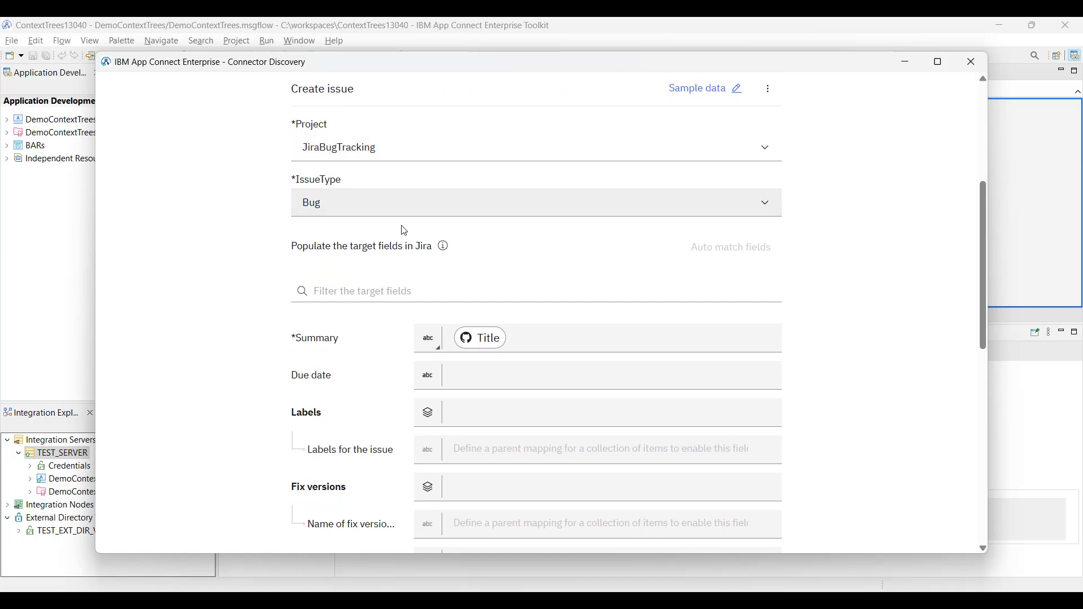
Inspect the mapping of the Jira Summary field and its list of available mappings from the GitHub Input node.
click(516, 337)
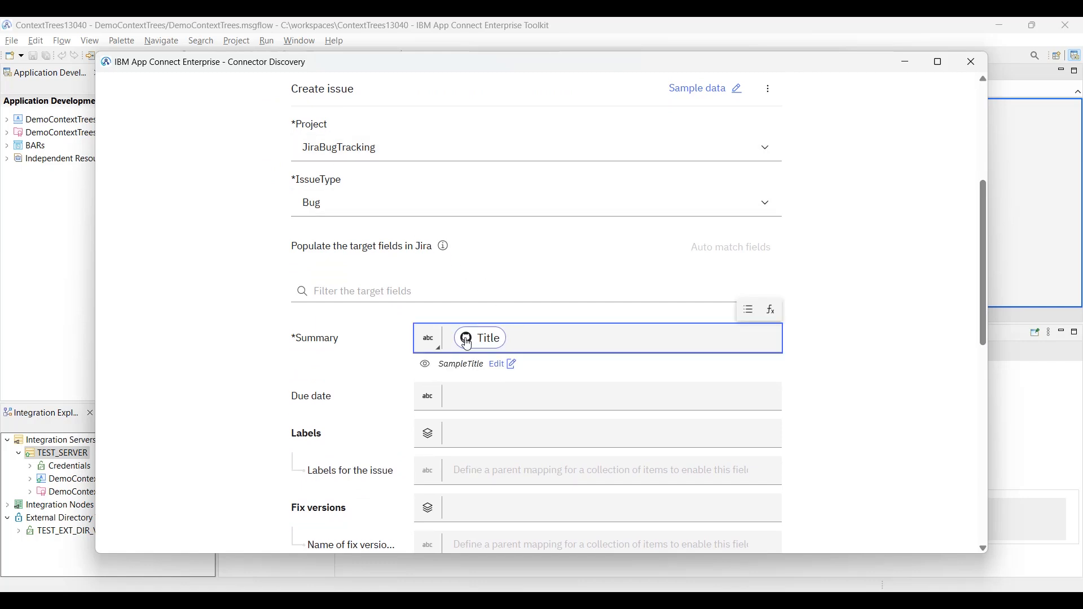
click(627, 348)
click(510, 382)
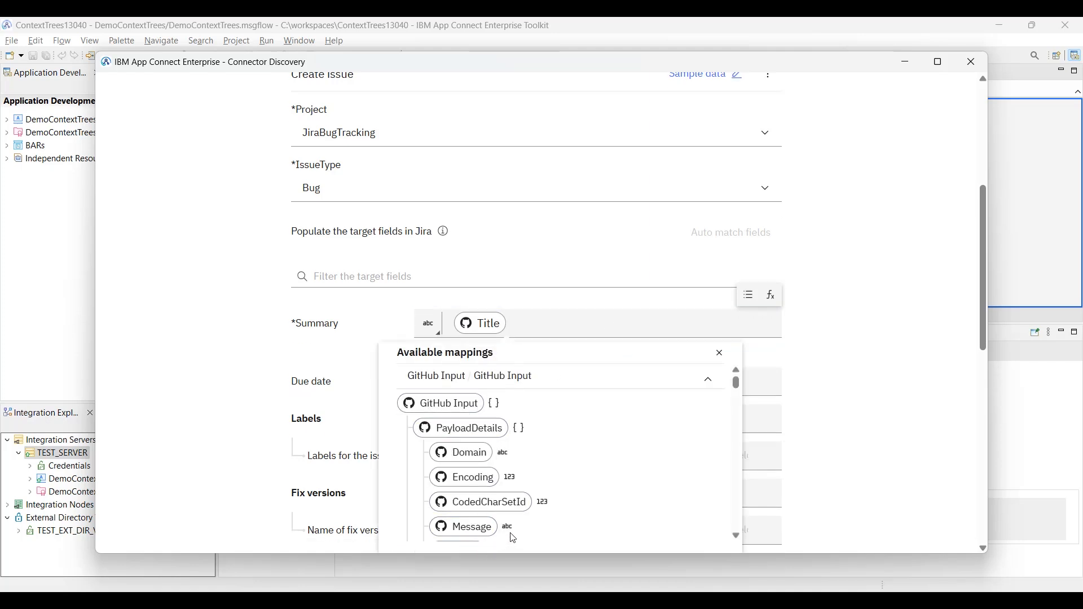
key(Escape)
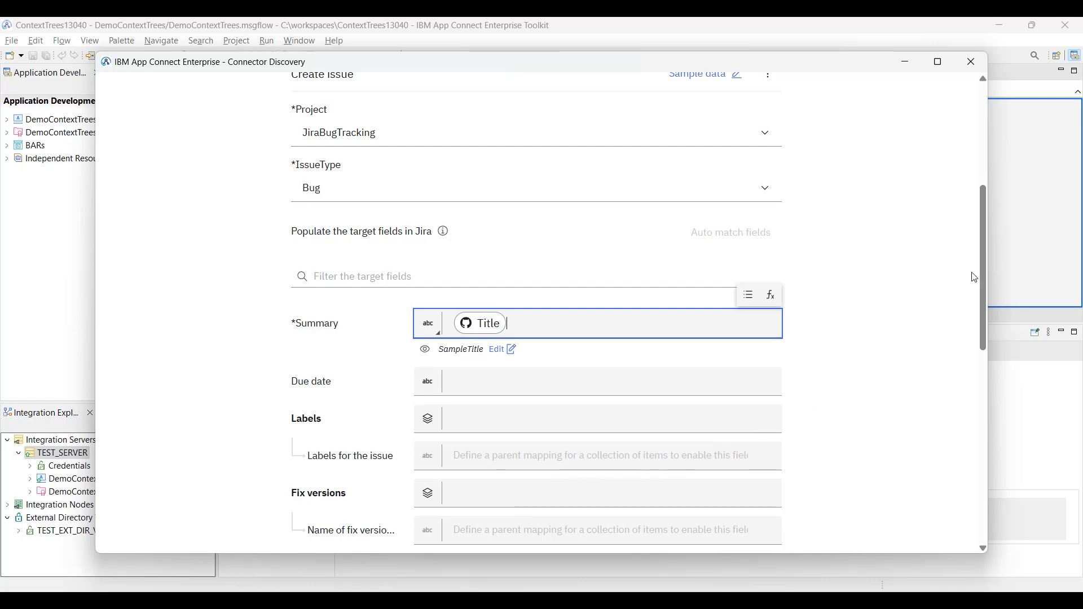
Review the text and GitHub mappings in the Jira Description field, including the issue number, and close connector discovery.
drag(982, 276, 879, 370)
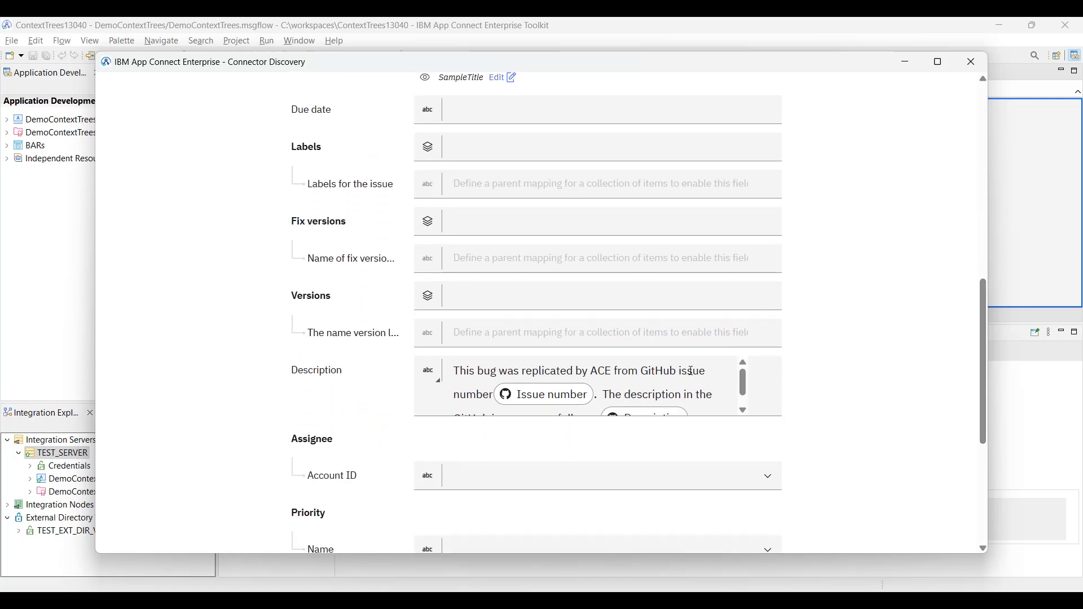
click(689, 351)
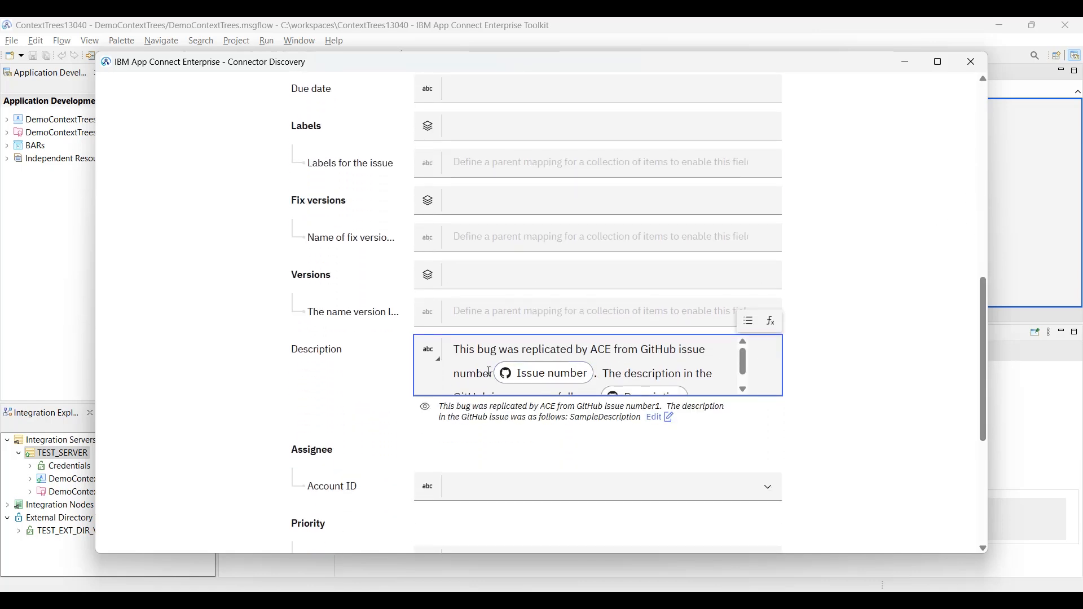
drag(597, 373, 485, 373)
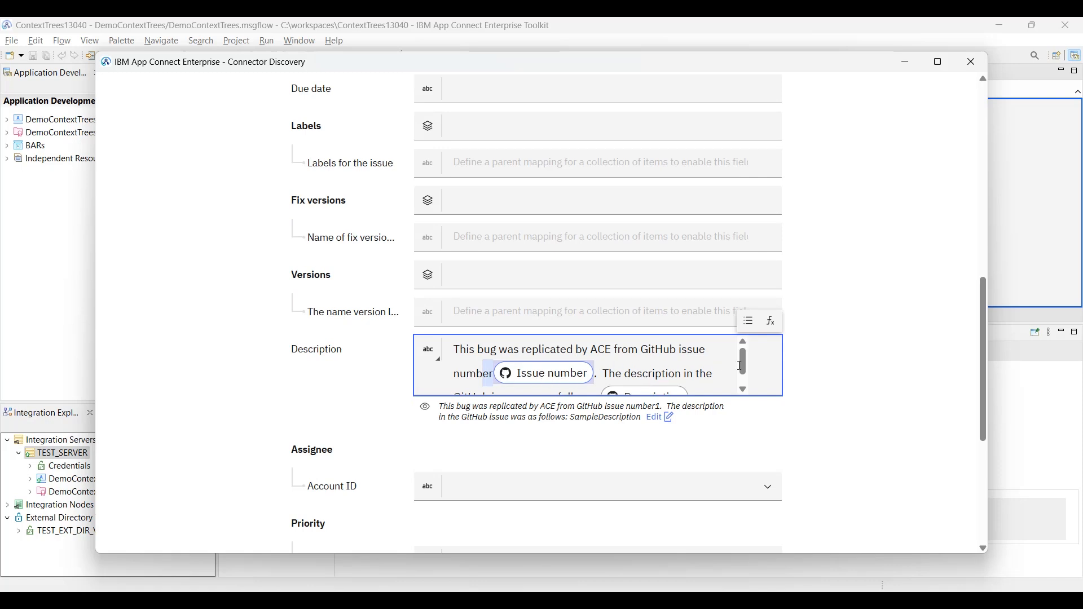
scroll(688, 370, down, 1)
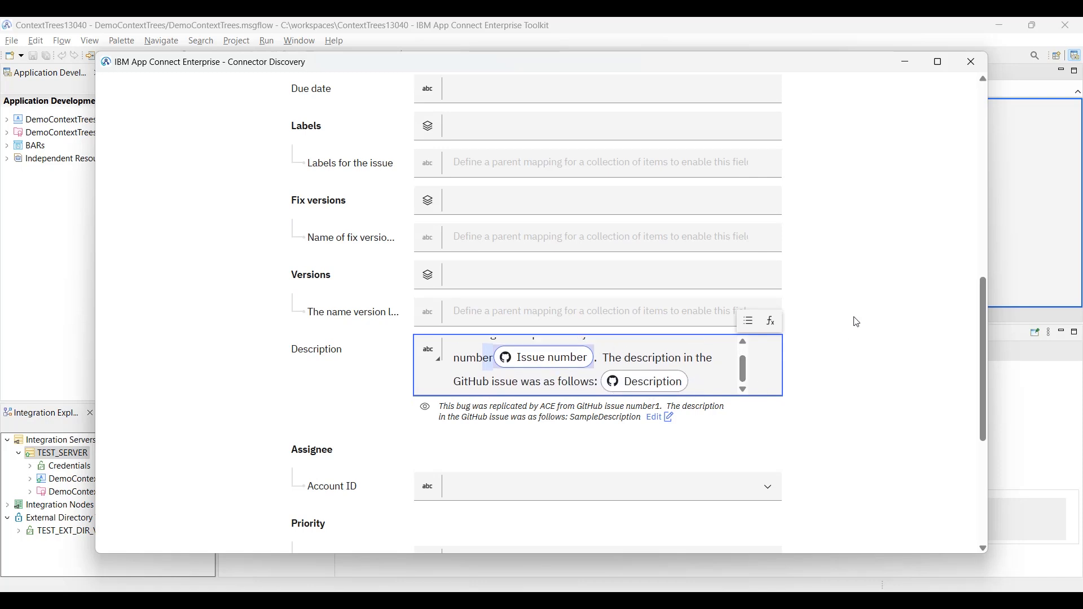
scroll(965, 118, up, 10)
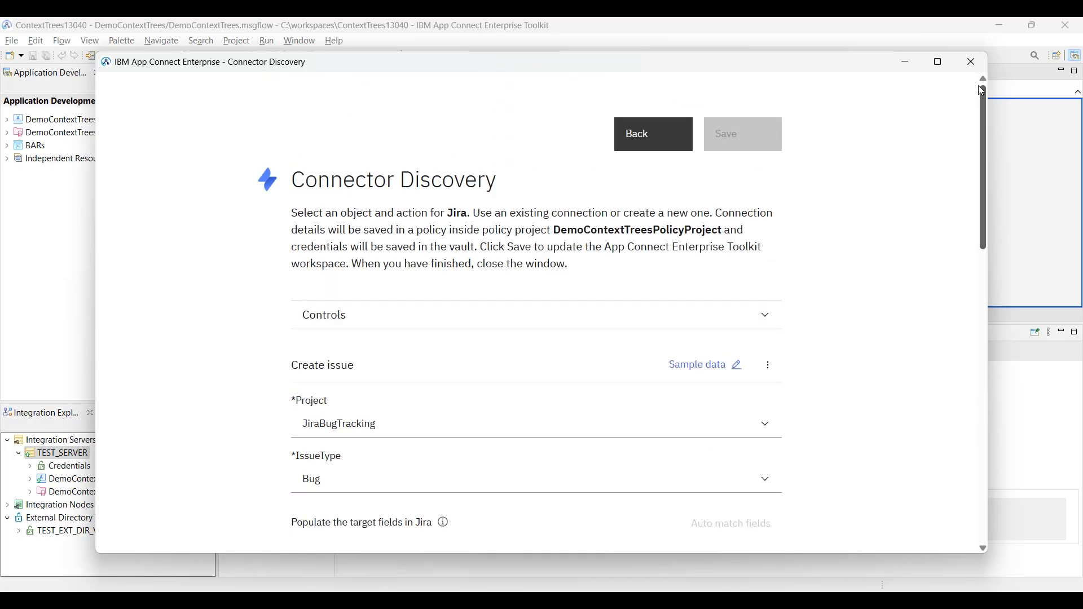
click(971, 62)
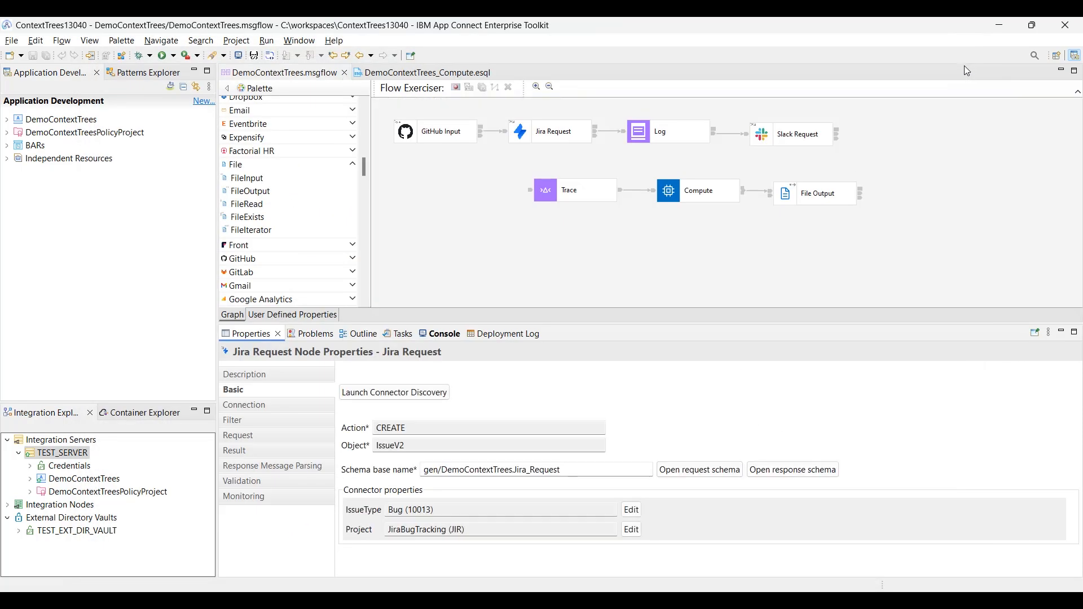
Review the Log node's configuration, checking the message detail mappings and custom message fields, and close it.
click(643, 134)
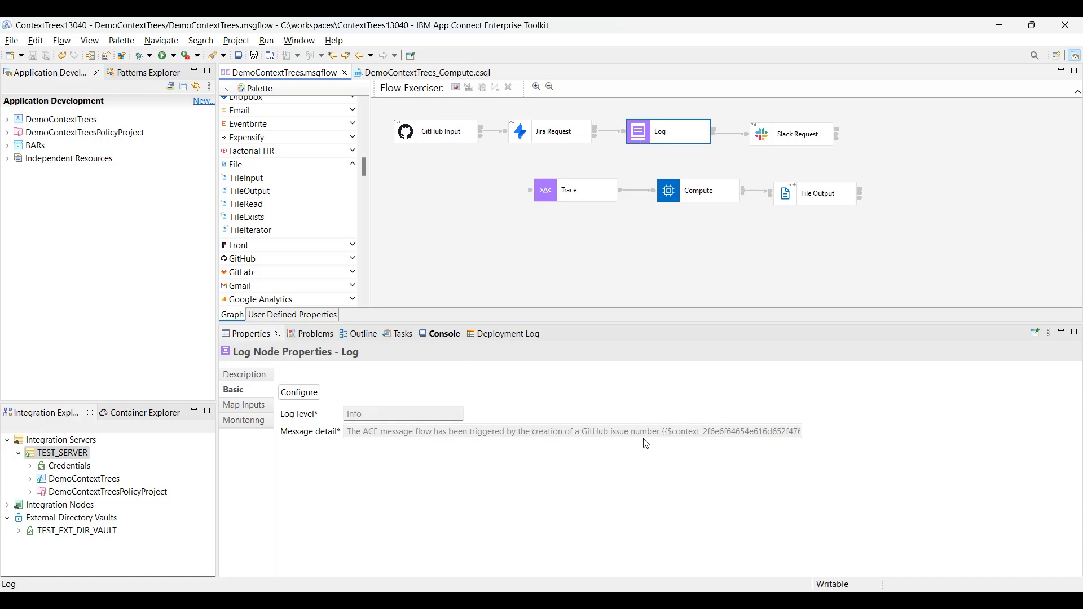
click(293, 397)
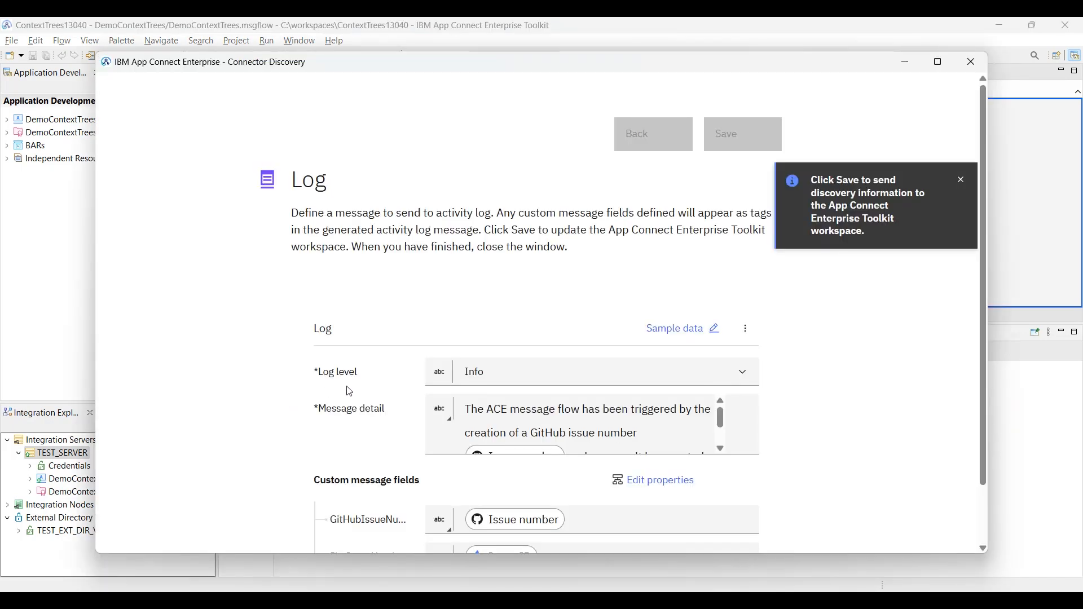
click(719, 449)
click(719, 449)
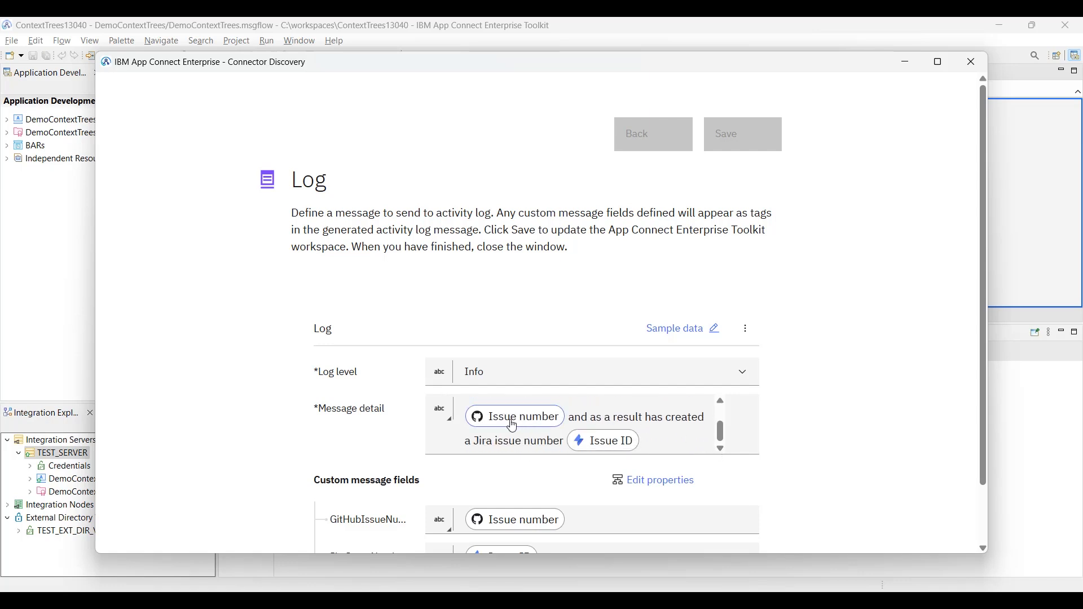
mouse_move(605, 453)
drag(984, 377, 980, 445)
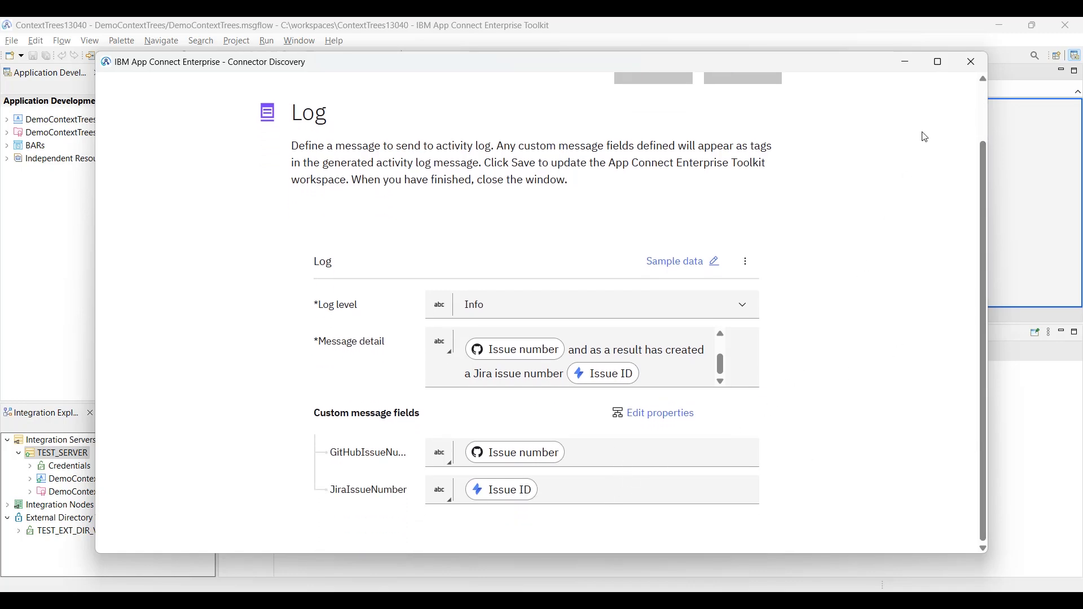
click(971, 61)
Launch connector discovery for the Slack Request node, review its message text mappings, and close it.
click(793, 130)
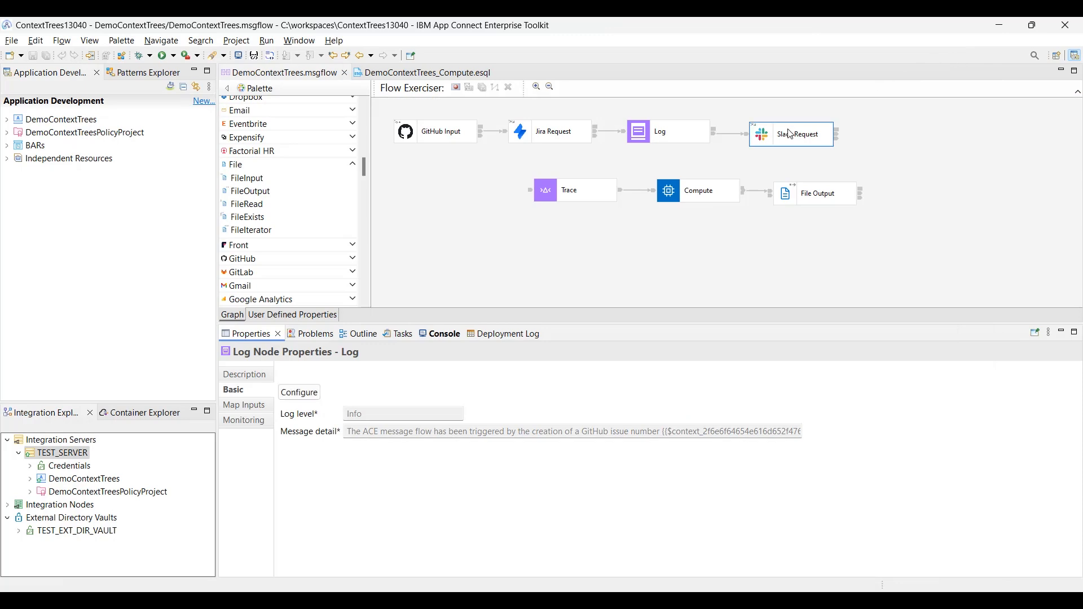
click(363, 393)
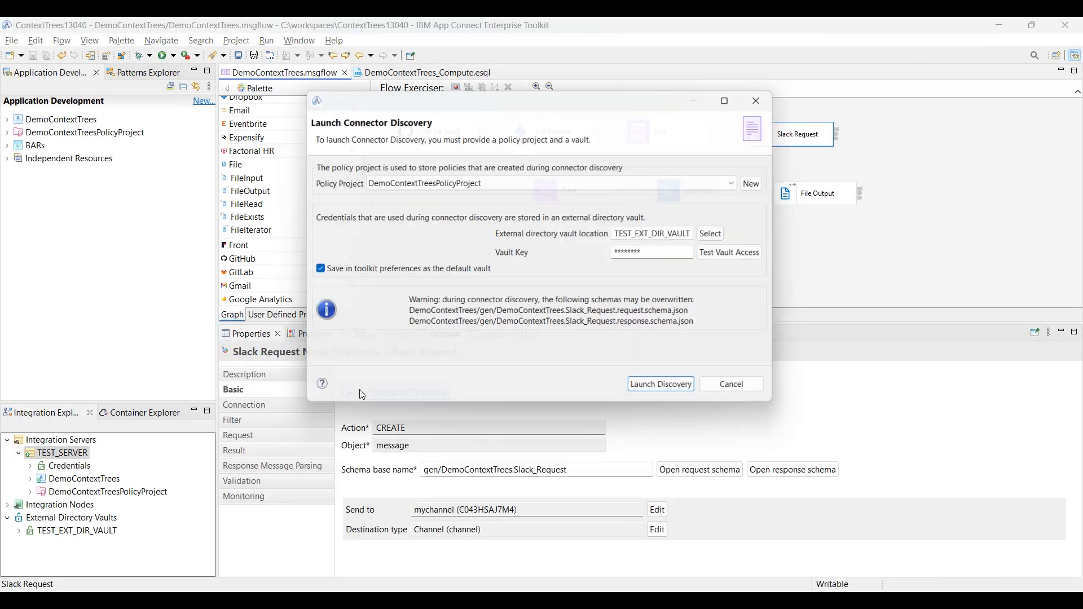
click(646, 390)
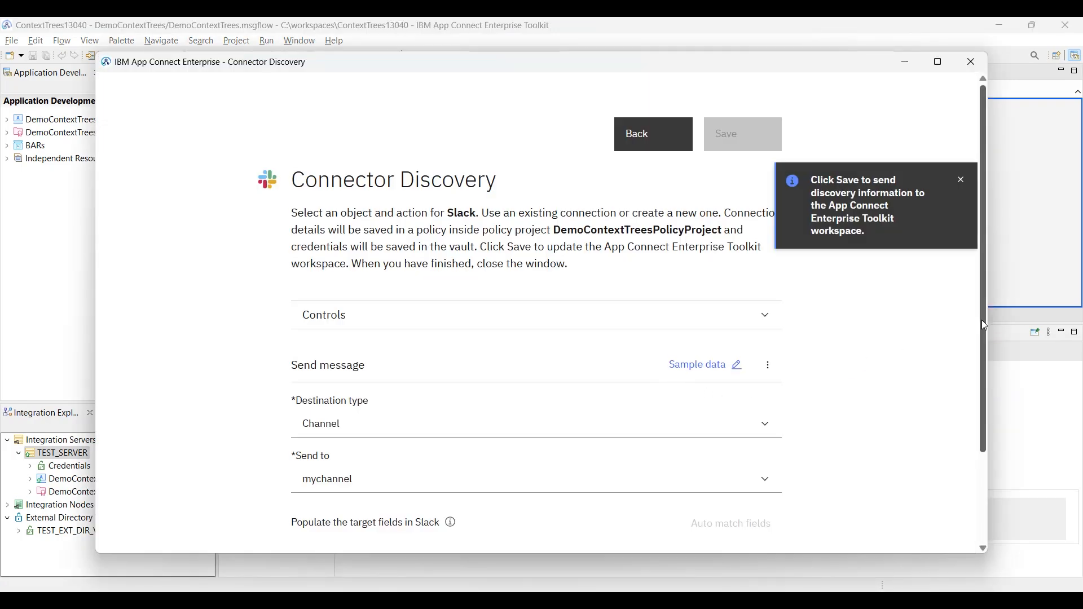
scroll(780, 494, down, 2)
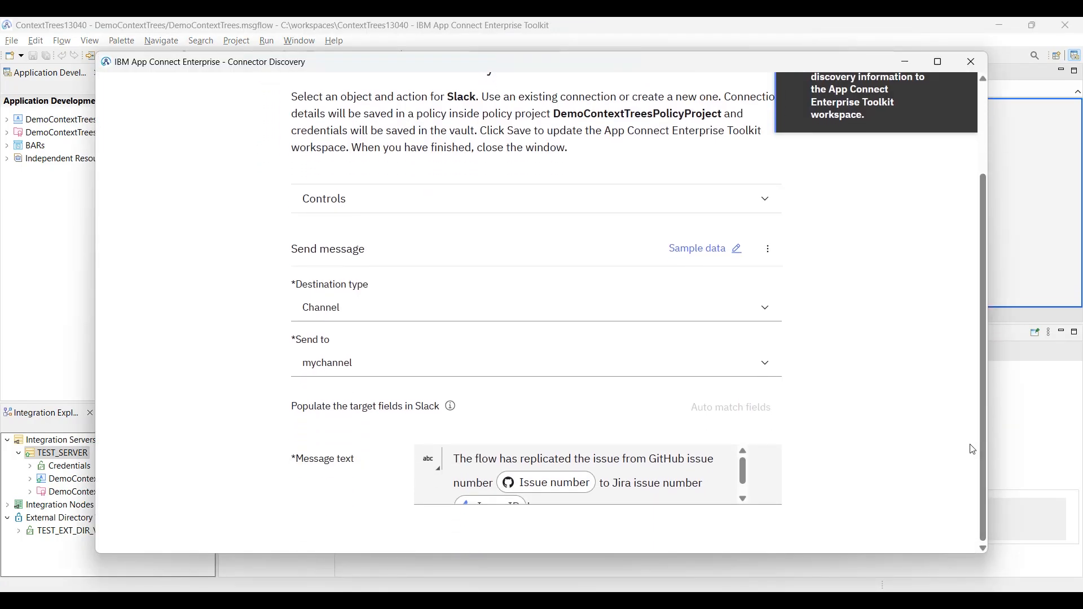
click(743, 498)
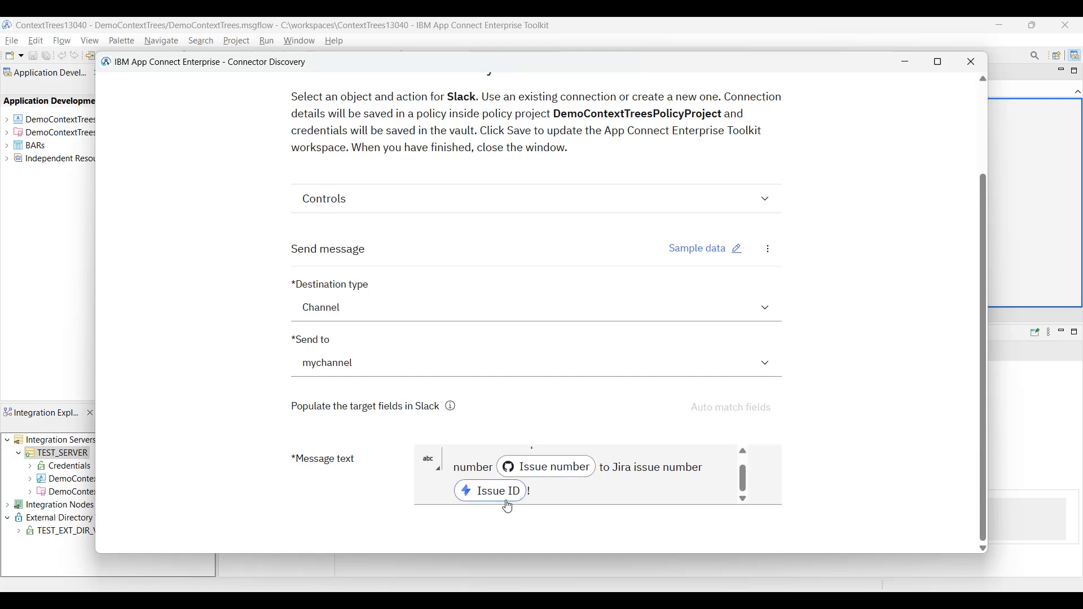
click(970, 62)
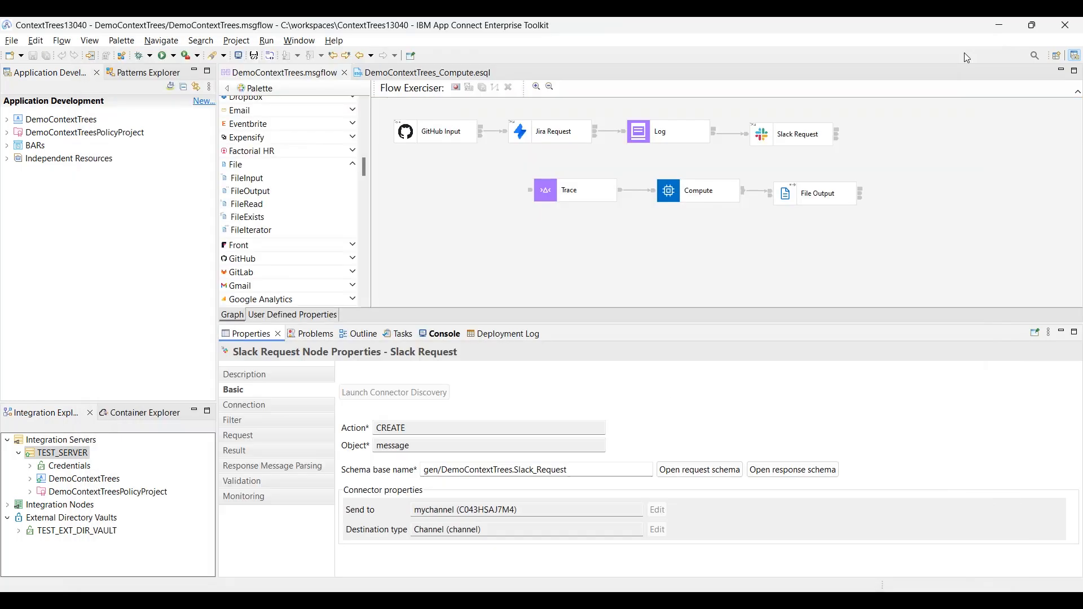
Start the Flow Exerciser on the DemoContextTrees flow, agreeing to redeploy its owning application to TEST_SERVER.
click(457, 88)
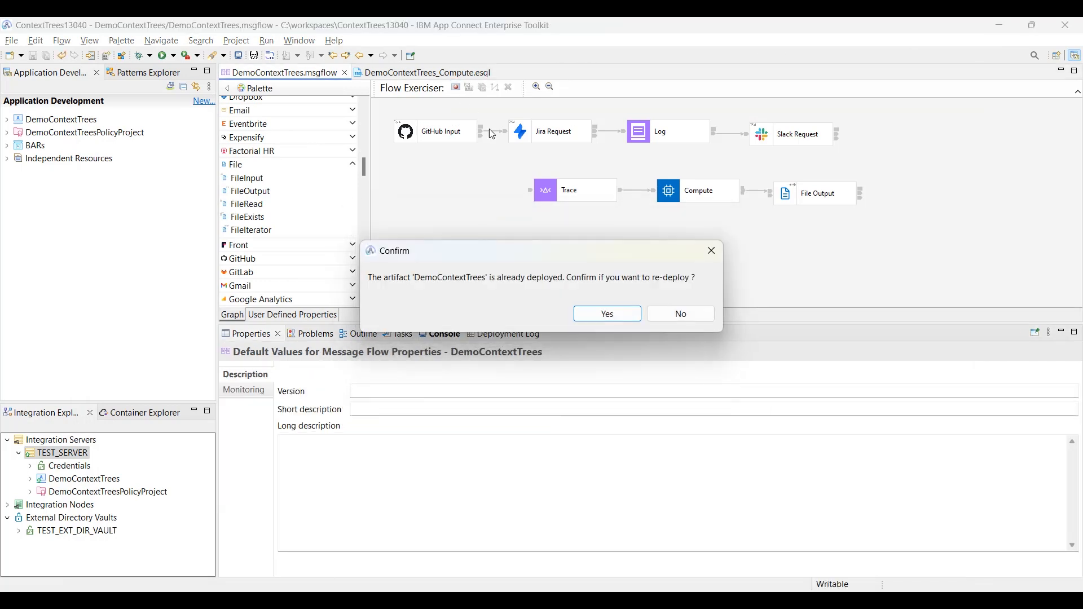
click(612, 319)
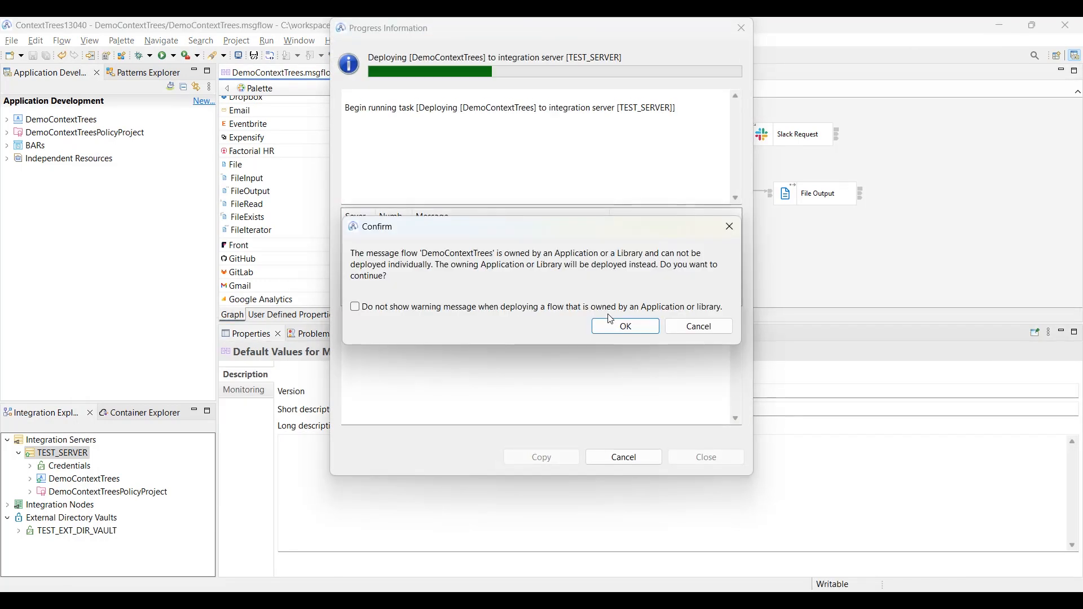
click(610, 327)
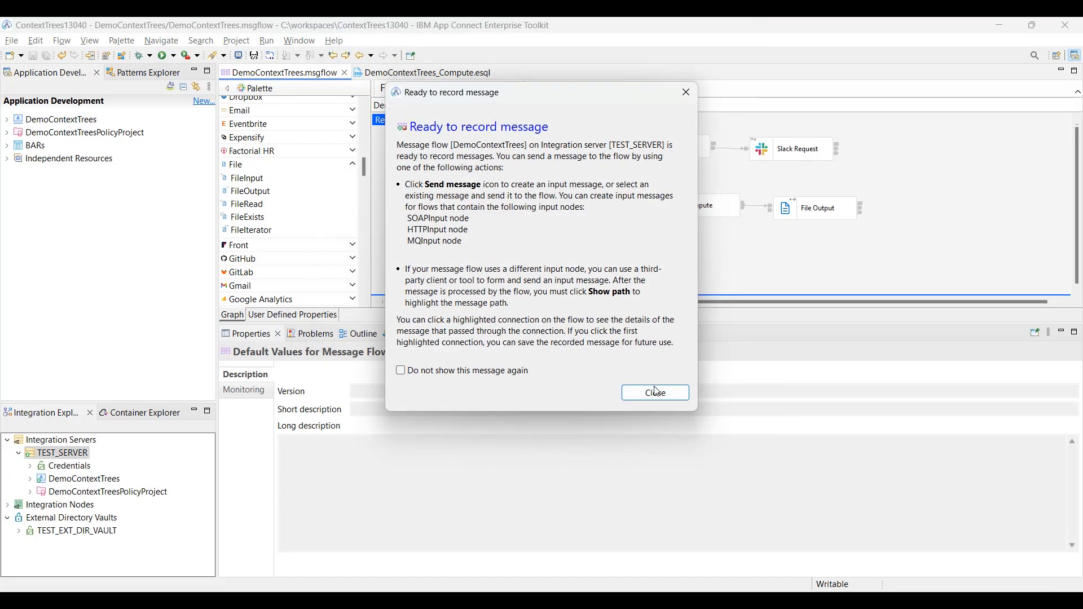
click(657, 394)
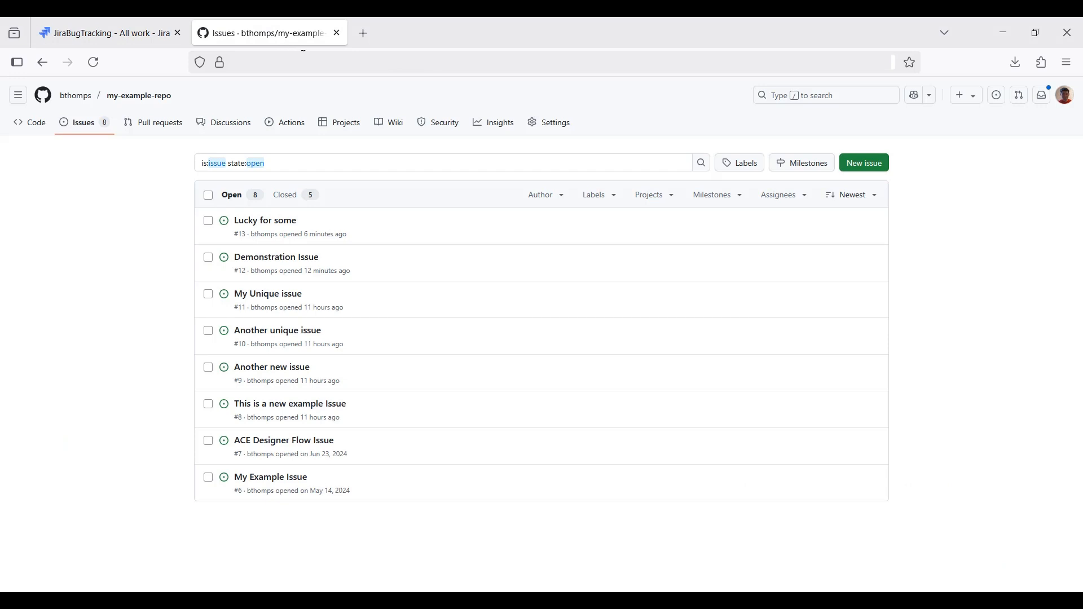
Start a new issue in the GitHub repository my-example-repo, titled with the presenter's first name followed by "Fabulous Demonstration Issue".
click(872, 168)
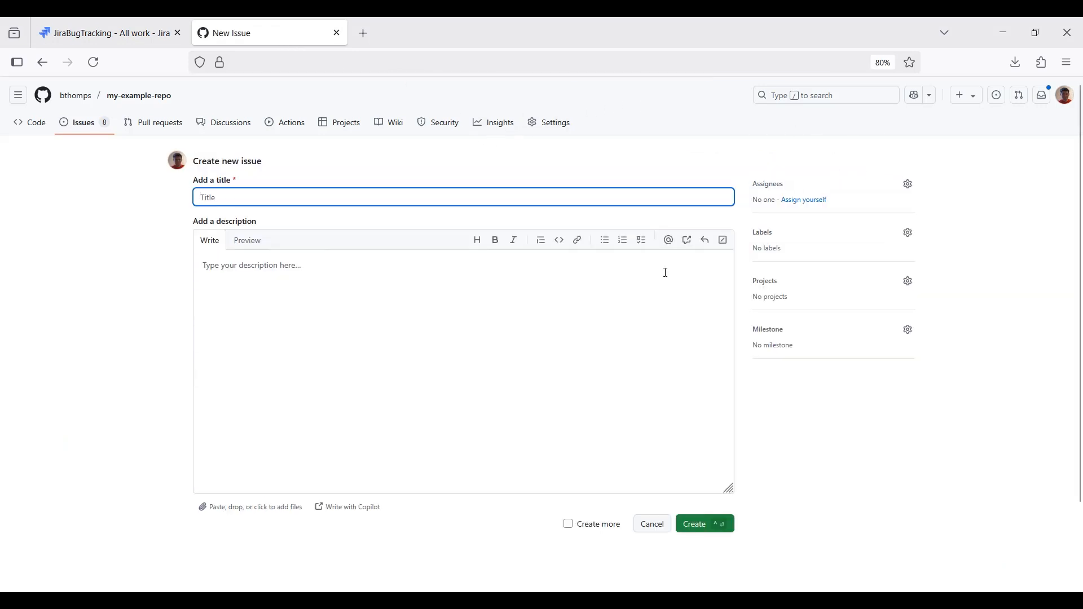
text(Bens Fabulous )
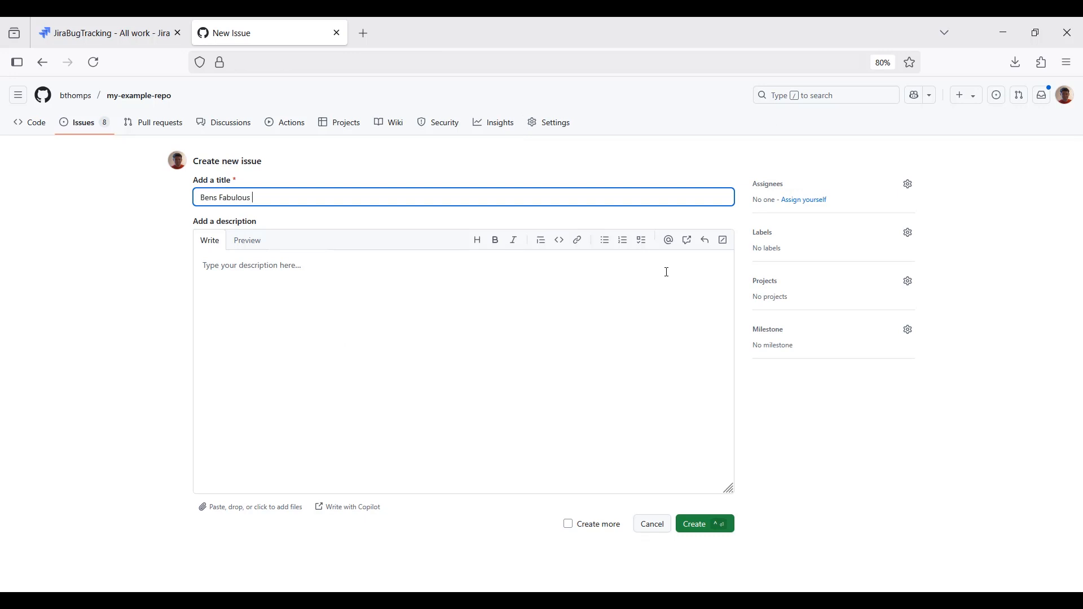
text(Demonstration Issue)
Describe the issue as "This description of the issue originates in GitHub and will hopefully be copied into Jira!", create it, and highlight its issue number.
click(594, 293)
text(T)
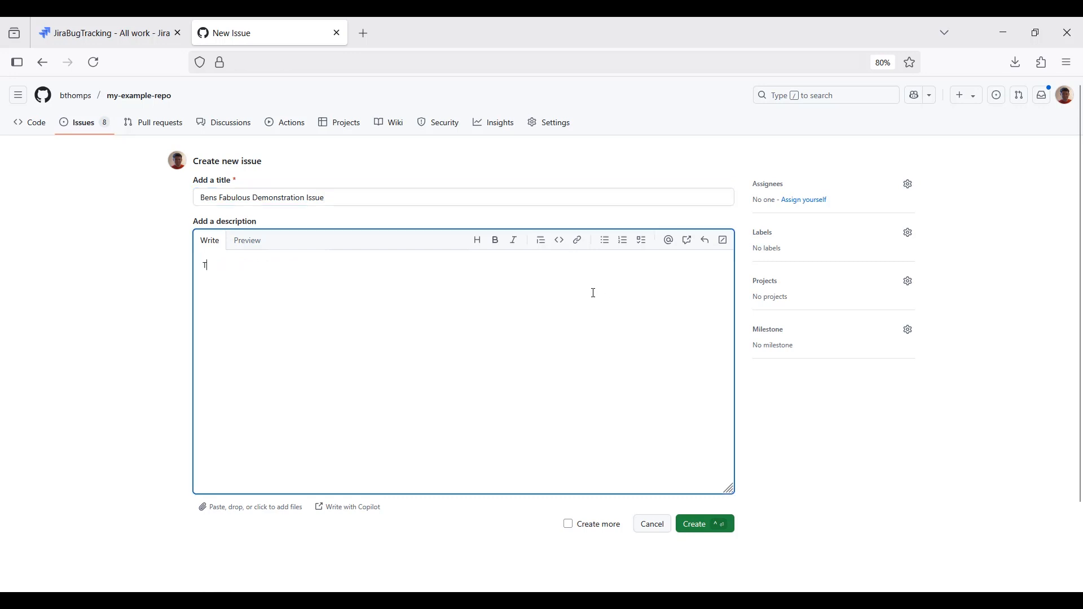
text(his d)
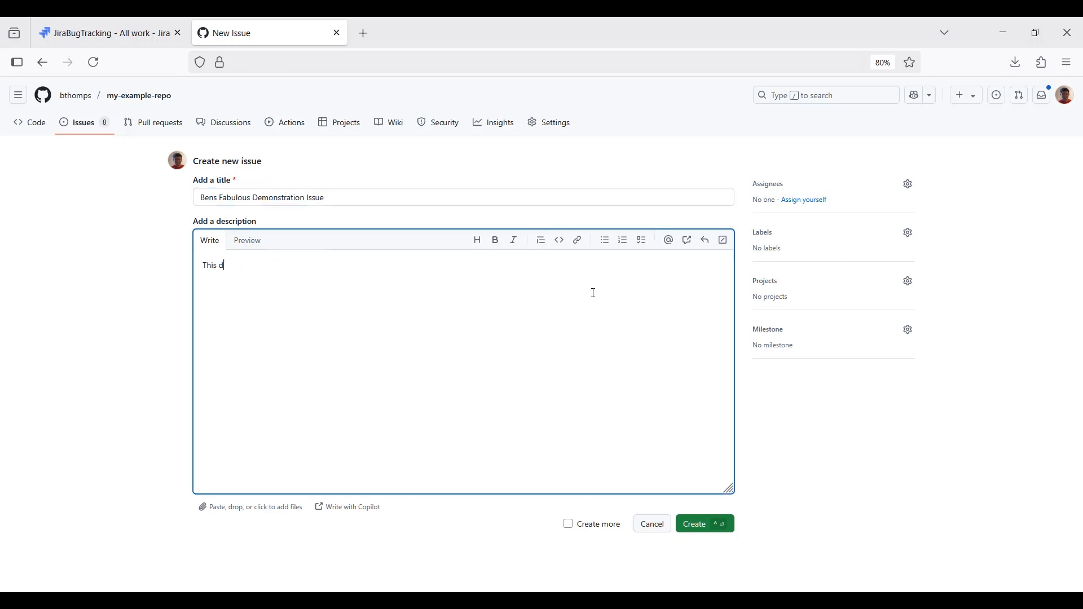
text(escription of the issue originates in GitHub and will hopefu)
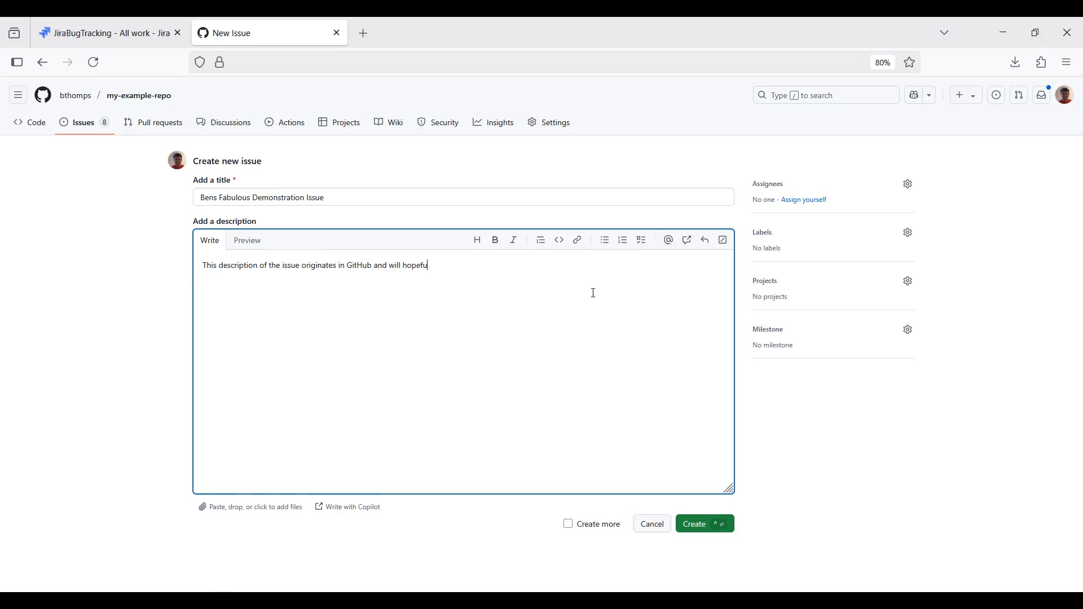
text(lly be copied into Jira!)
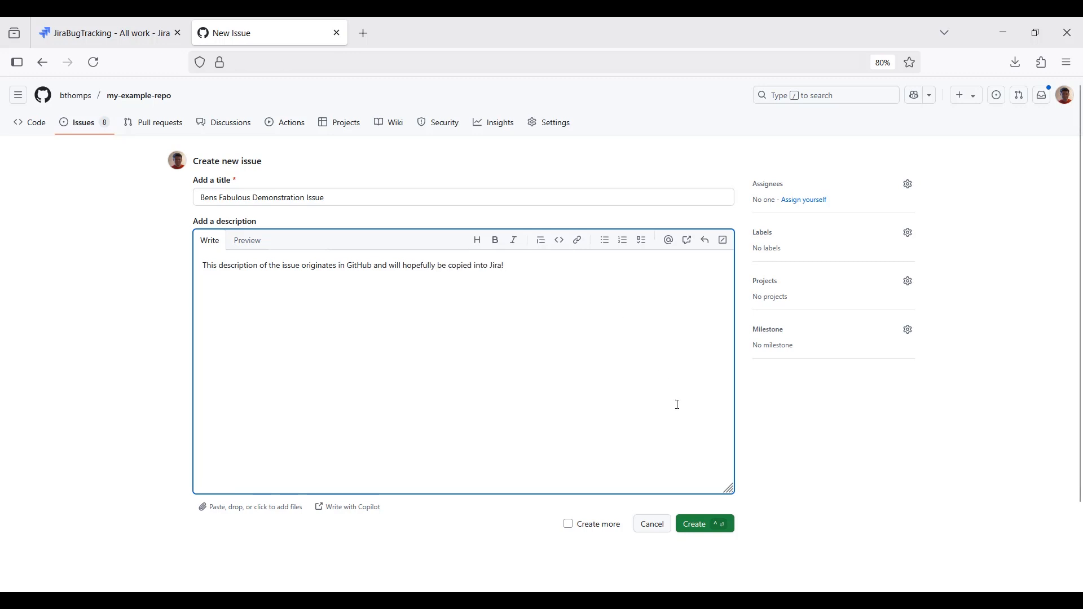
click(697, 524)
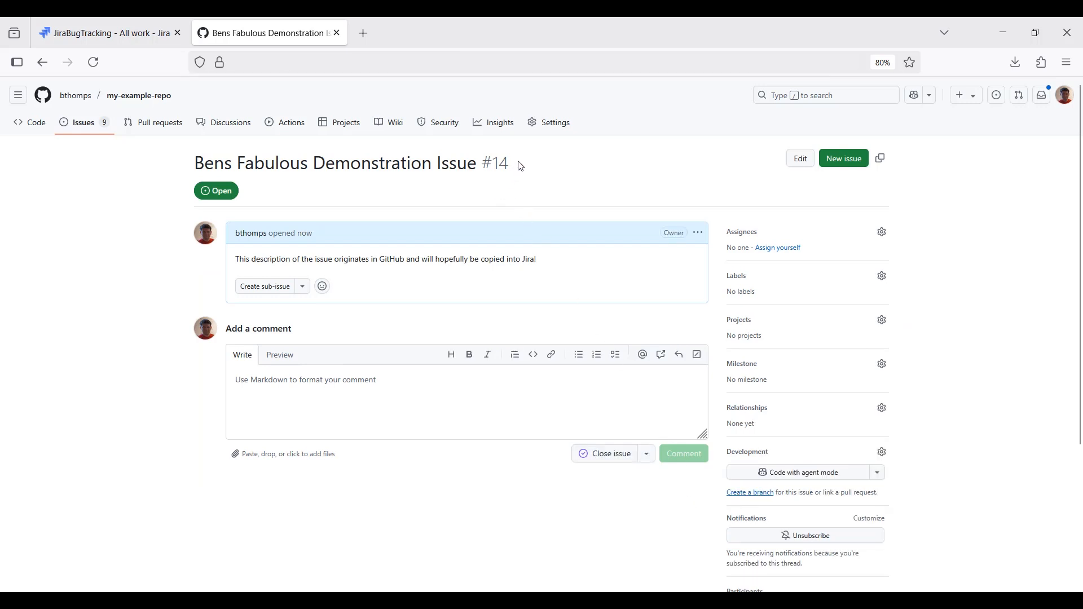
drag(512, 164, 482, 168)
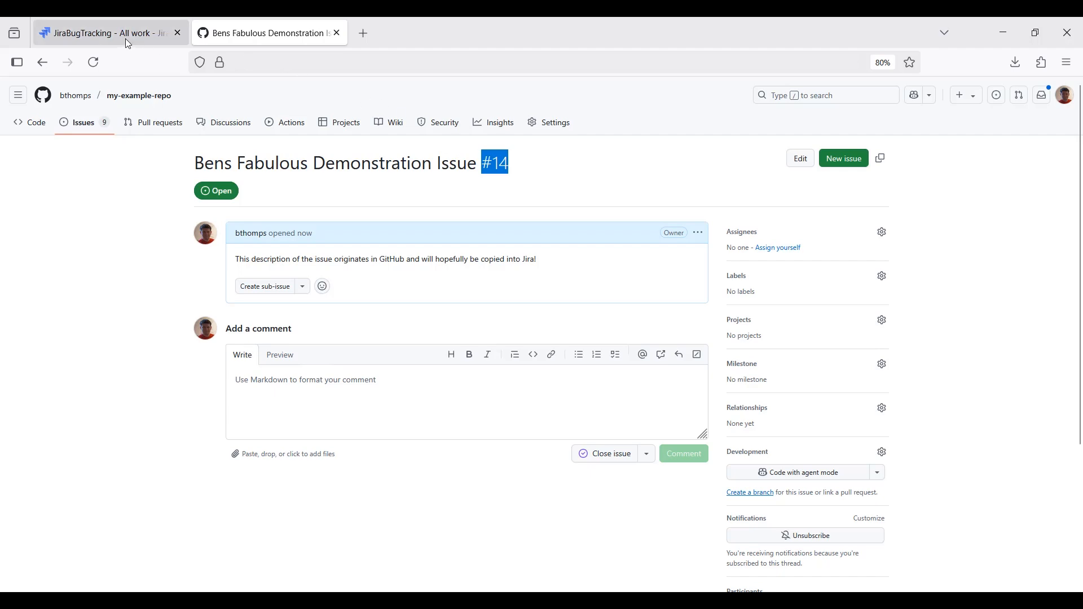
Switch to the IBM App Connect Enterprise Toolkit and retrieve the recorded message path of the DemoContextTrees flow in the Flow Exerciser.
click(108, 36)
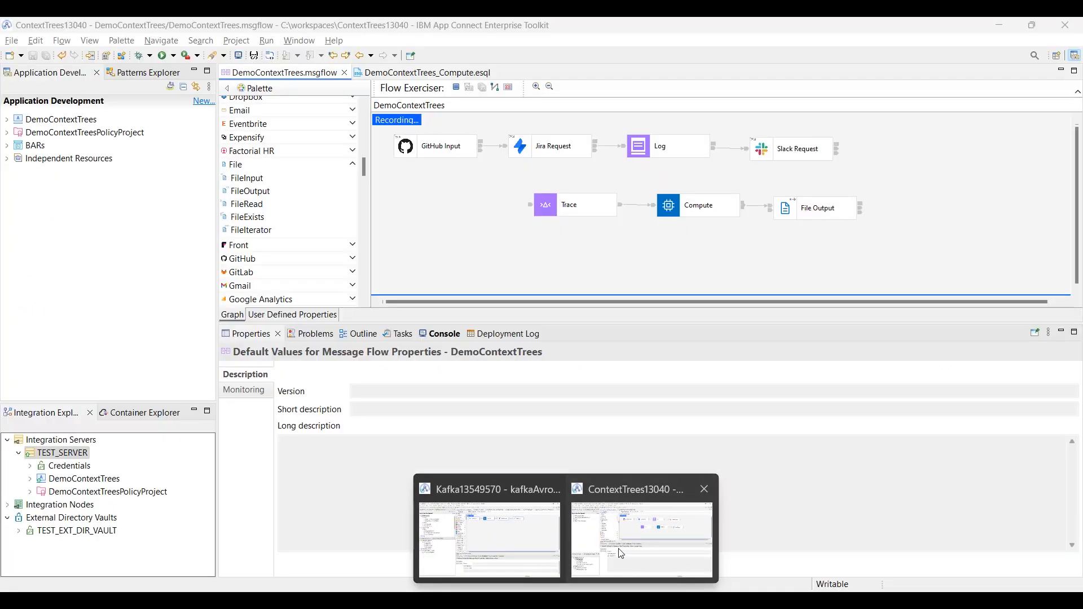
click(616, 535)
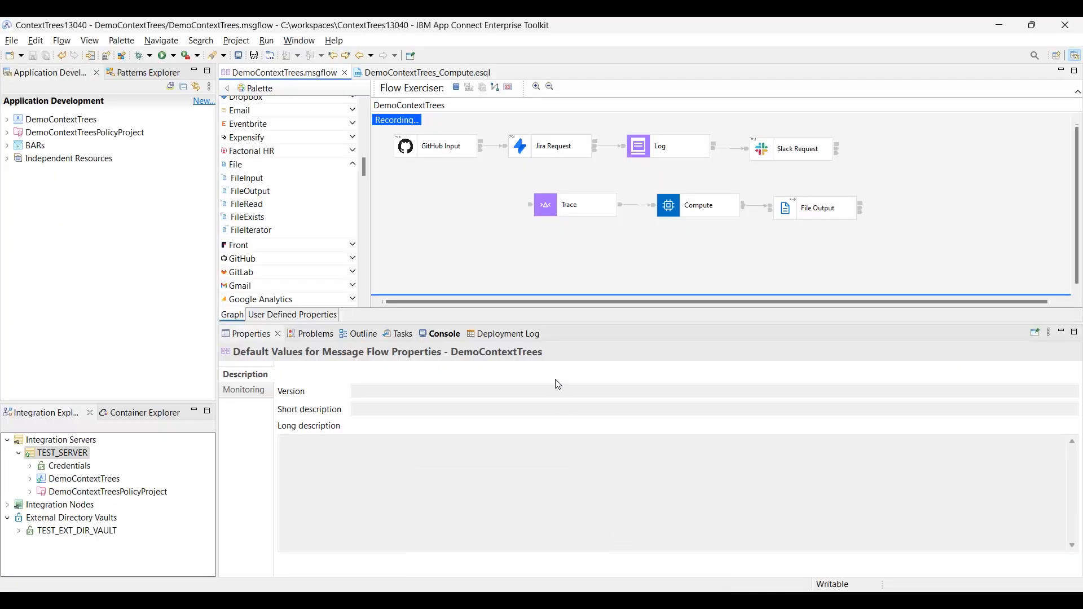
click(497, 88)
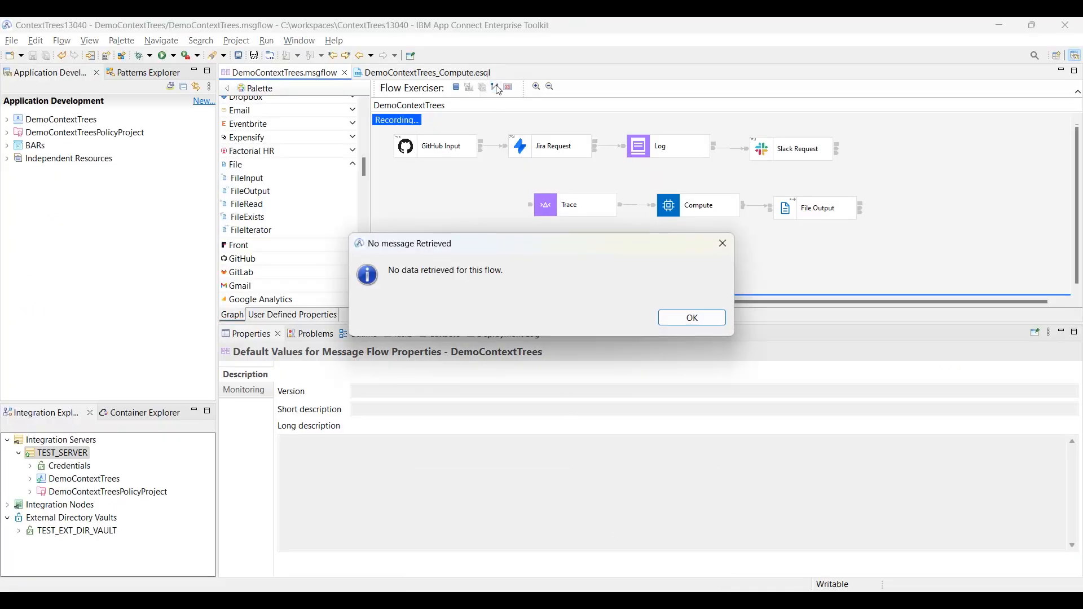
click(680, 319)
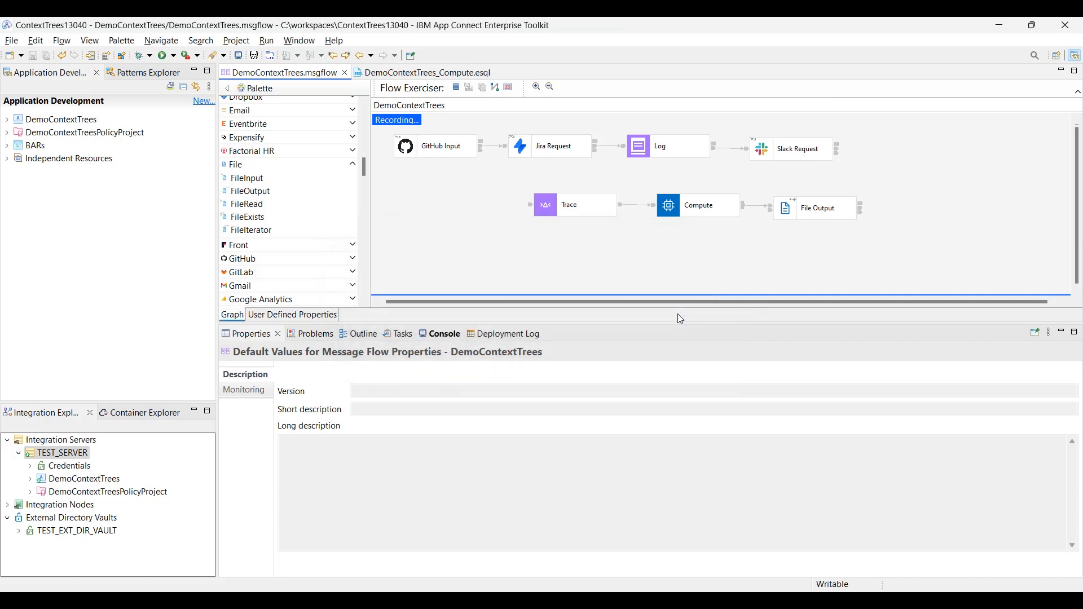
Open the TEST_SERVER web interface and show the activity log of the DemoContextTrees message flow in the DemoContextTrees application.
click(62, 453)
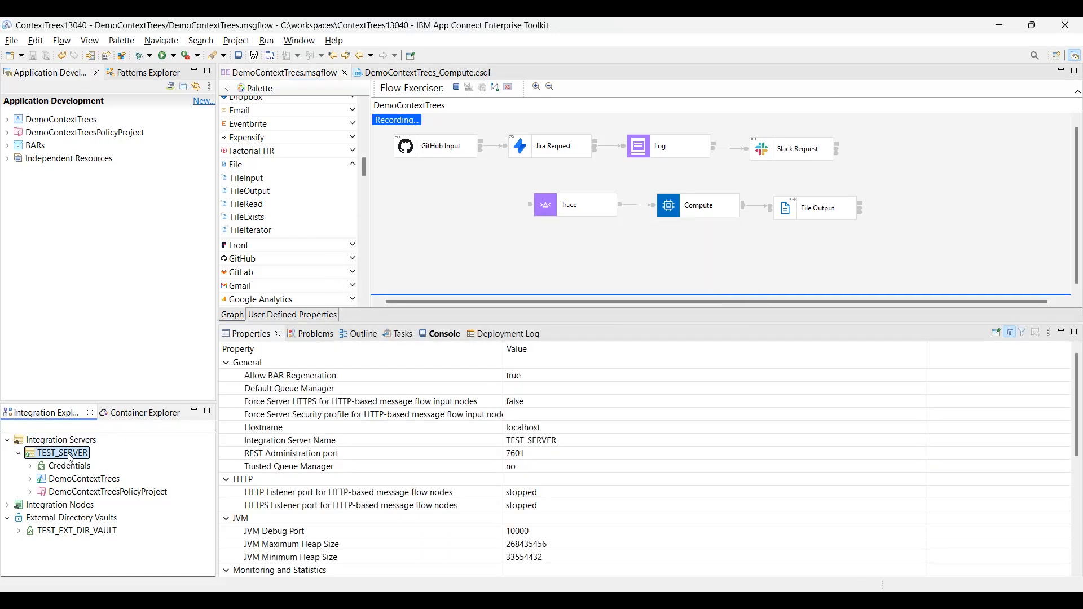
right_click(70, 452)
click(127, 319)
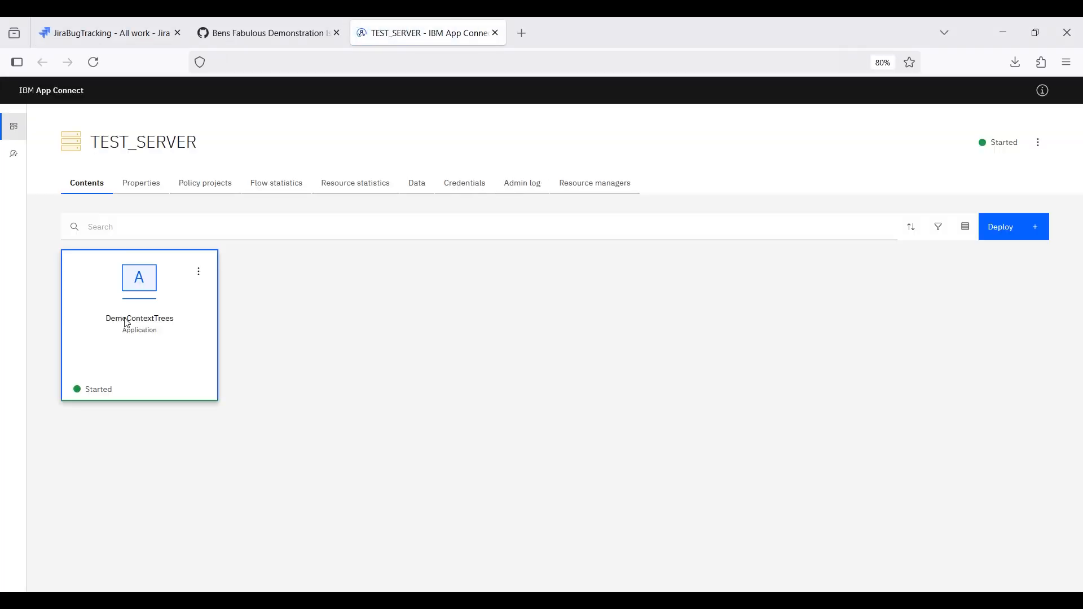
click(127, 324)
click(139, 330)
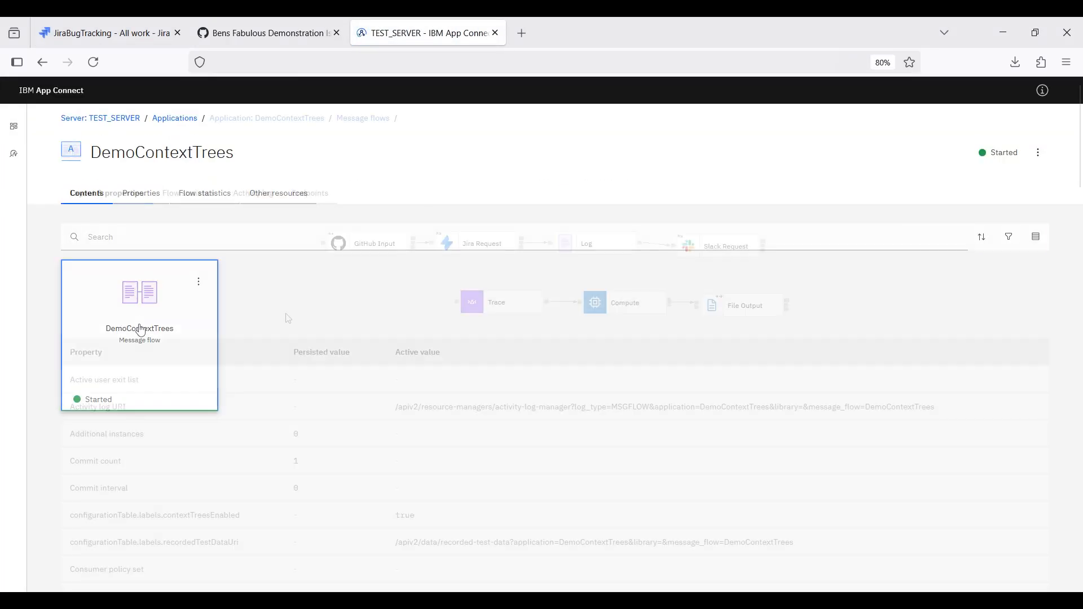
click(257, 194)
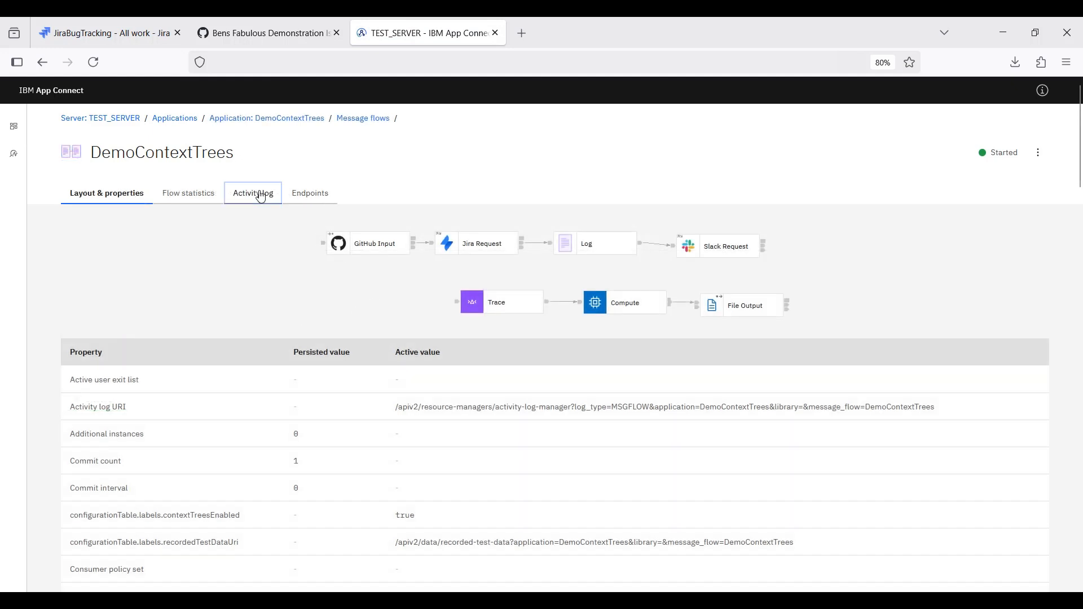
click(557, 310)
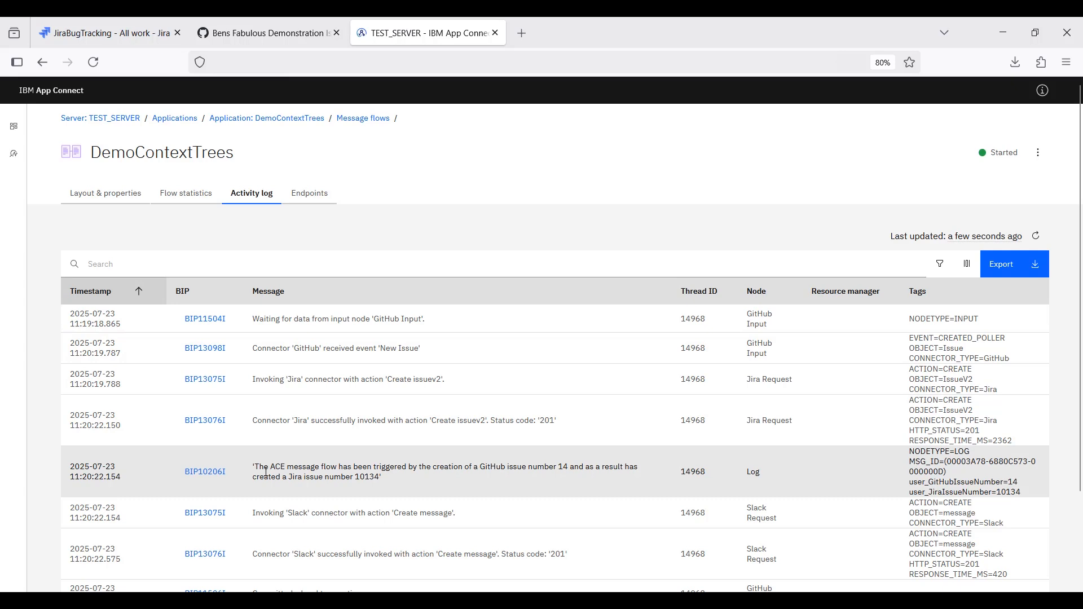
Examine the Log node's entry in the activity log, highlighting its message text and its user_GitHubIssueNumber tag.
drag(260, 471, 389, 481)
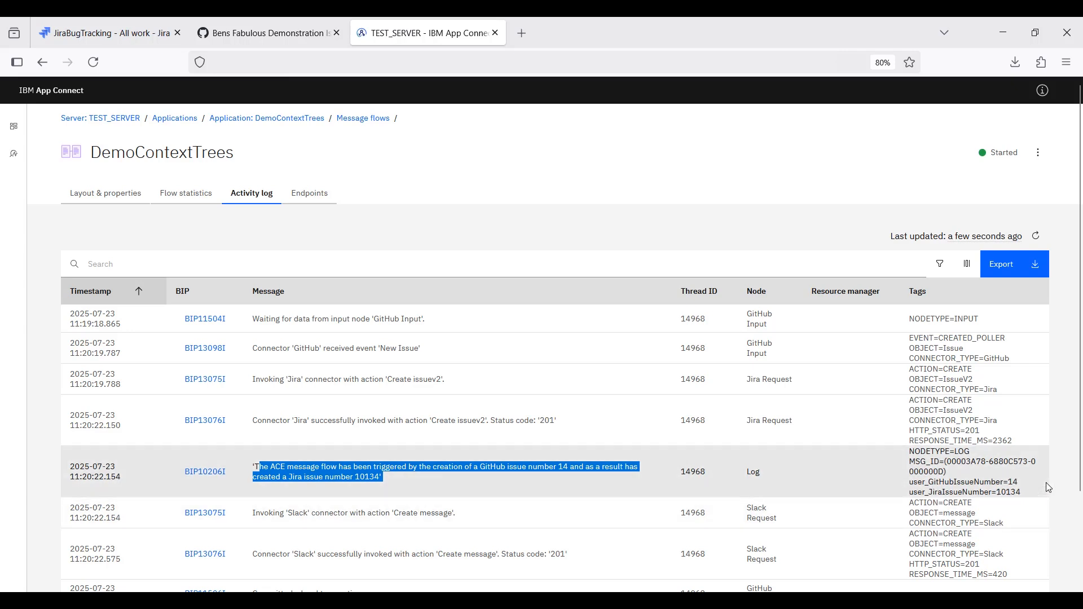
click(1031, 482)
drag(1018, 481, 909, 486)
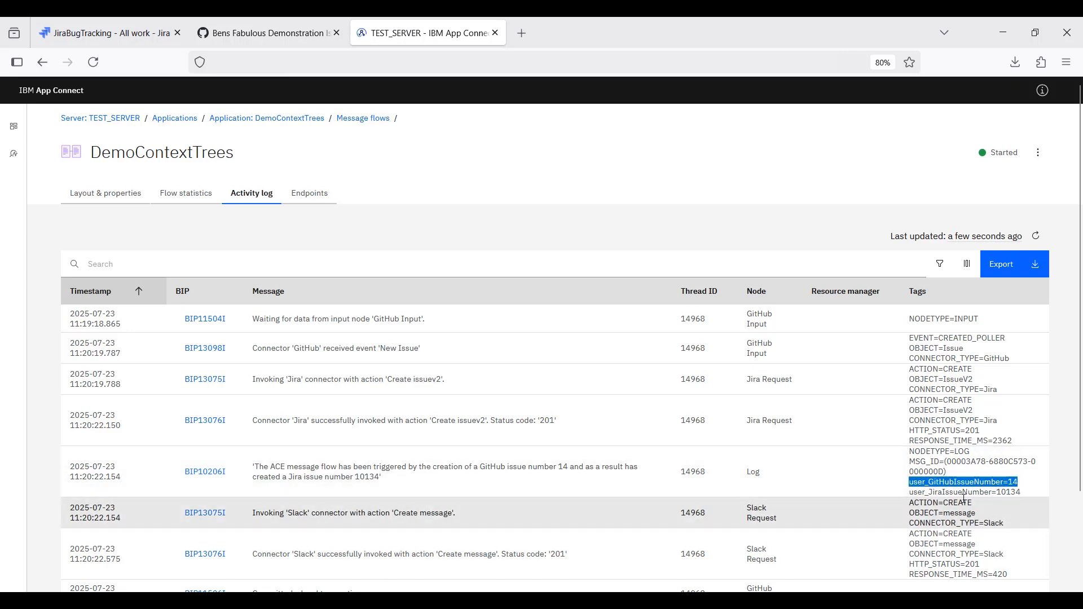
Refresh the JiraBugTracking work list in Jira, open issue JIR-20, and highlight its full description.
click(86, 29)
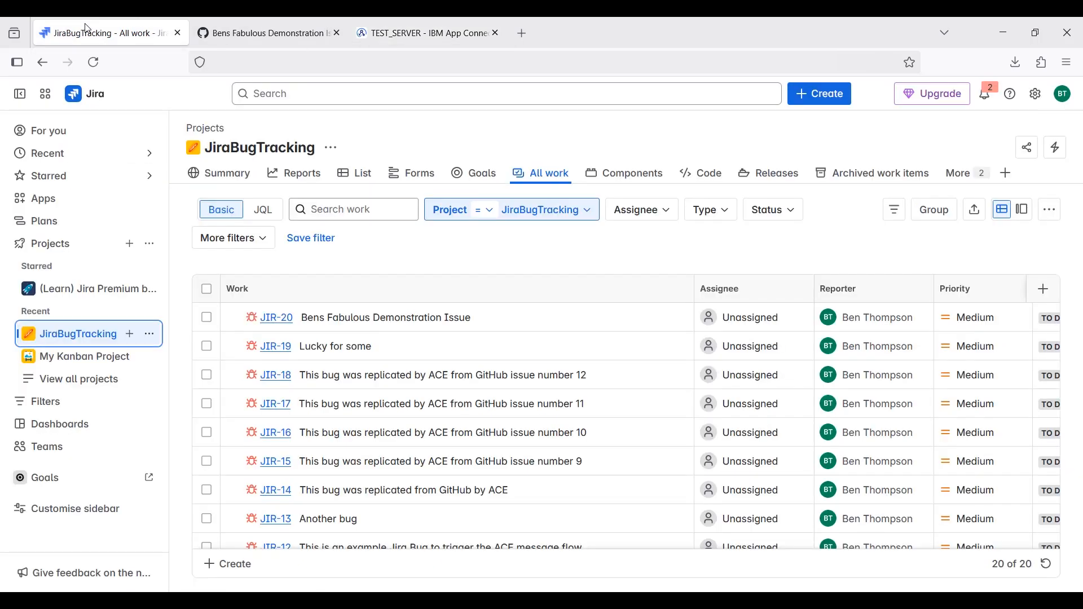
click(94, 62)
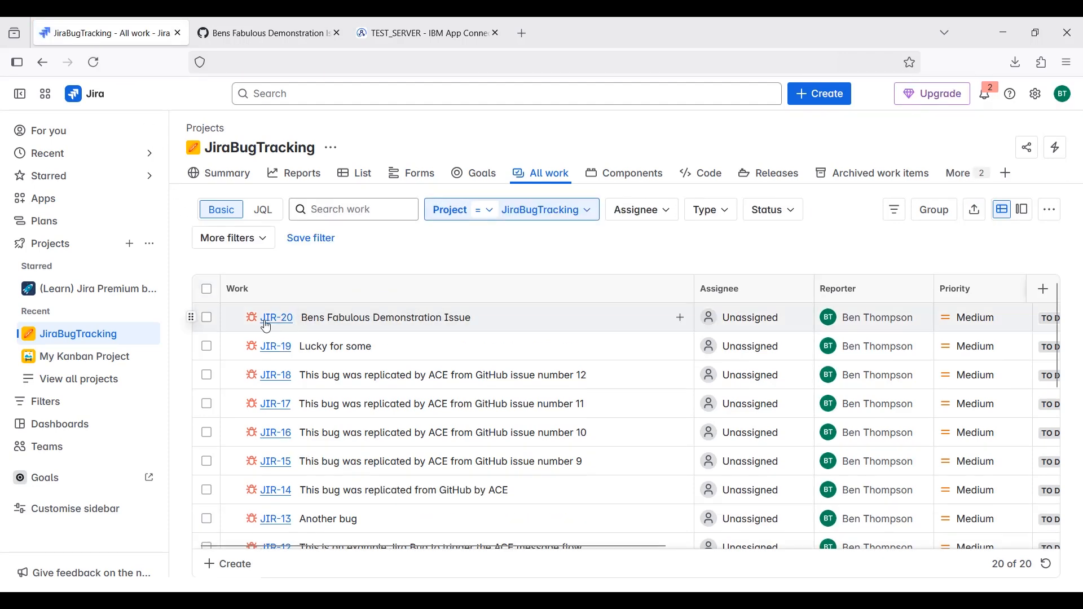
click(271, 322)
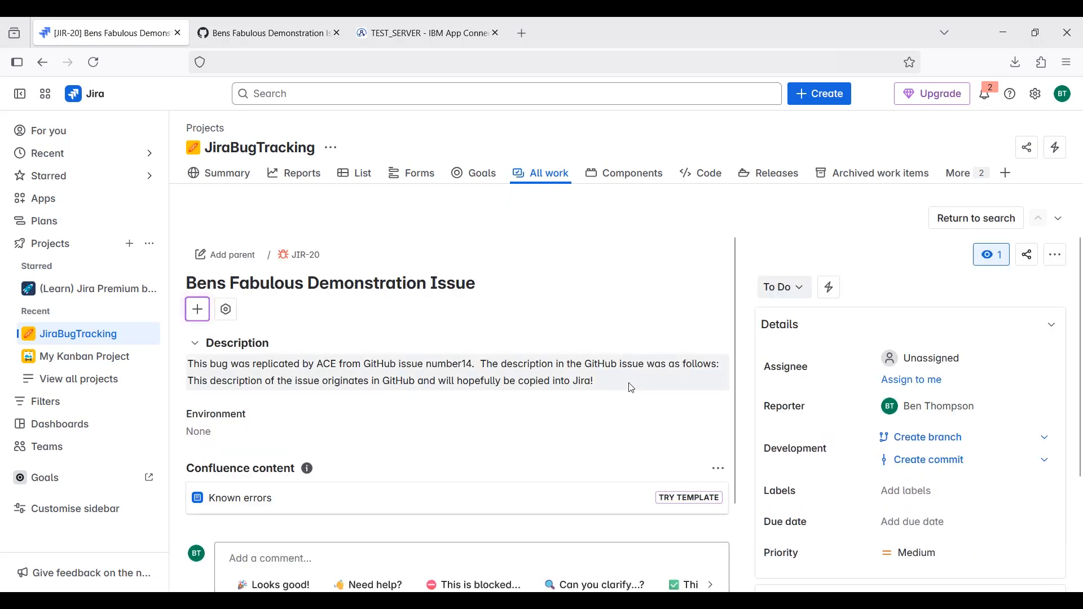
drag(606, 382, 188, 365)
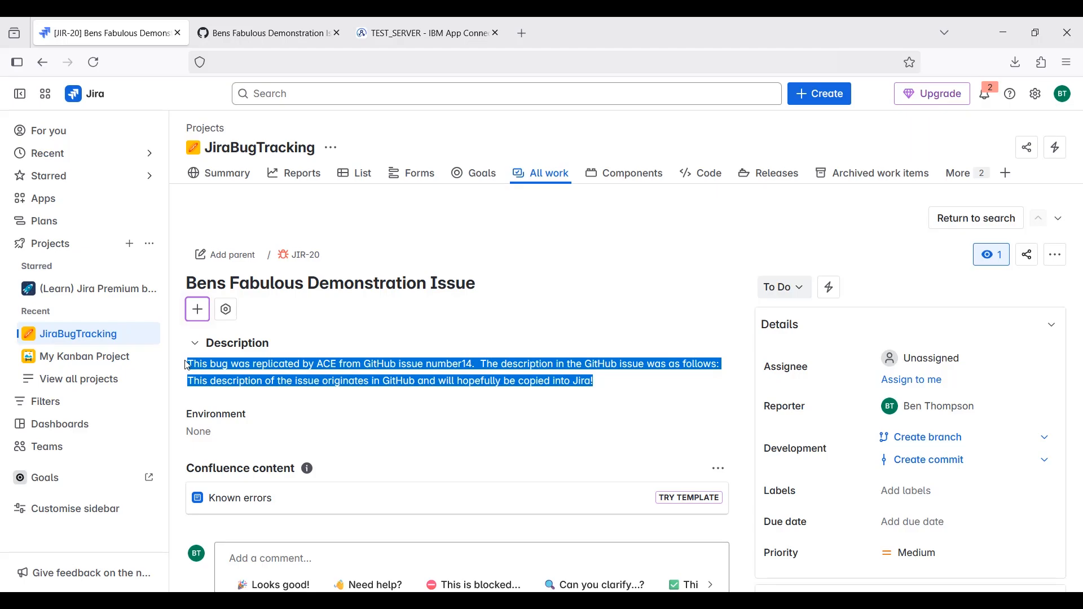
Return to the Toolkit and stop the Flow Exerciser recording, agreeing to clear the recorded messages and go back to edit mode.
key(alt+Tab)
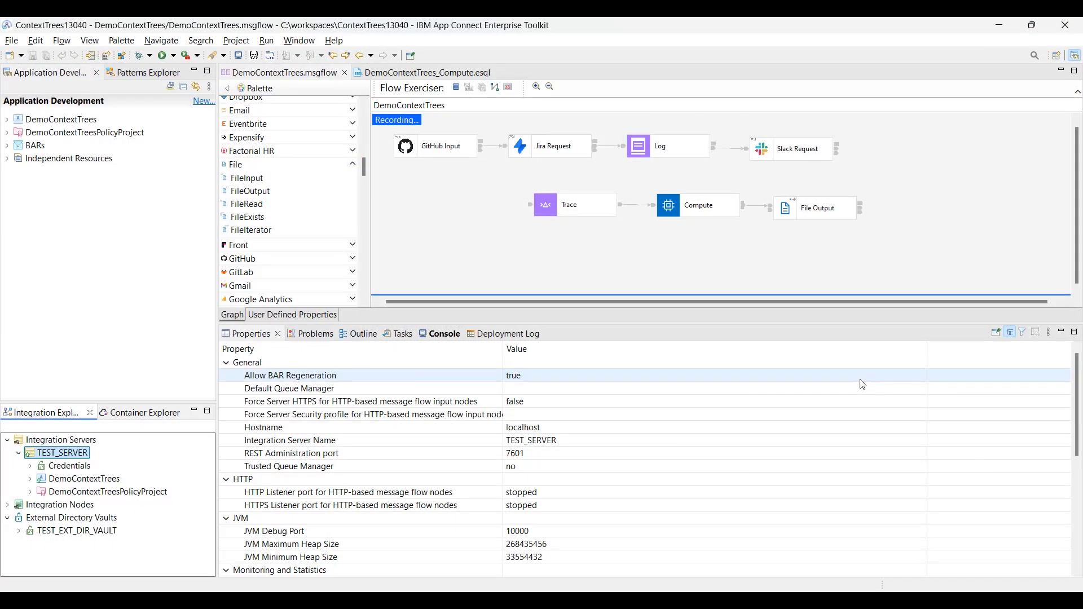
click(456, 88)
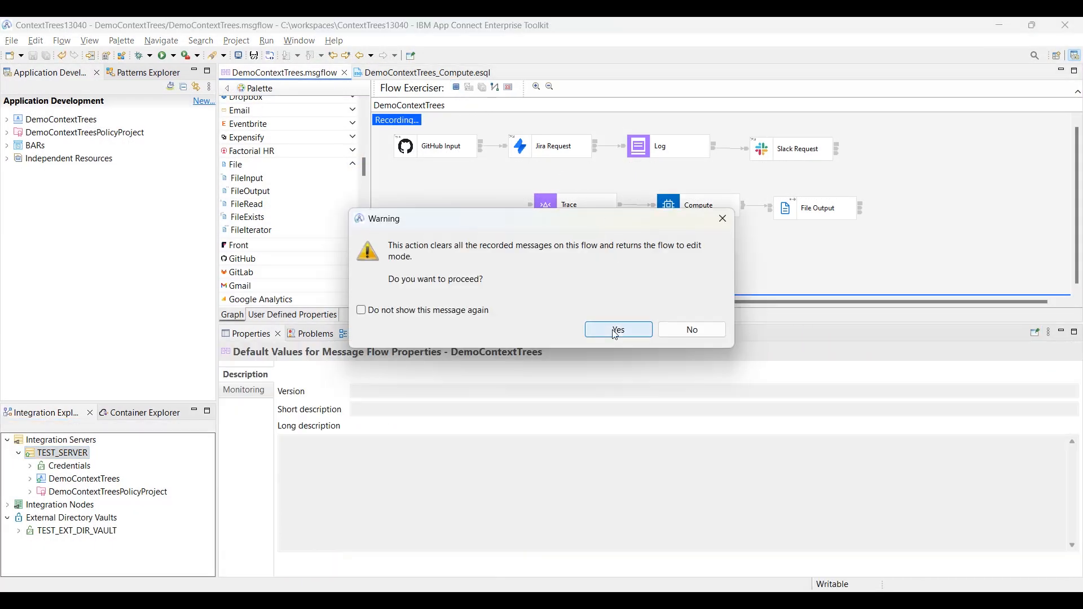
click(615, 335)
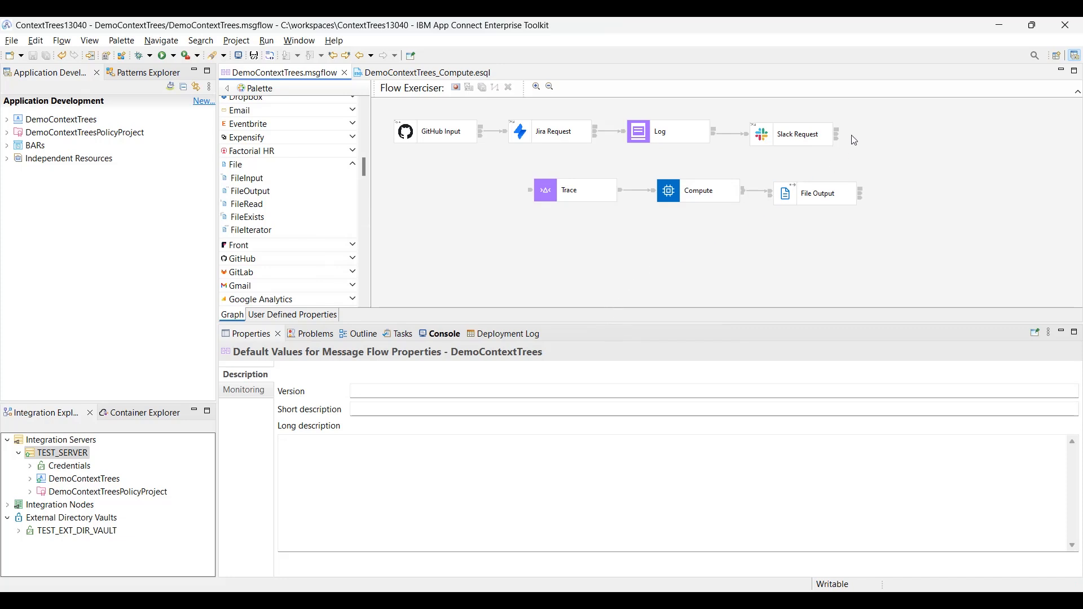
Connect the Slack Request node's output to the Trace node, and review the Root and Context entries in the Trace node's pattern.
mouse_move(836, 135)
mouse_down()
mouse_move(719, 180)
mouse_move(576, 193)
mouse_up()
click(575, 195)
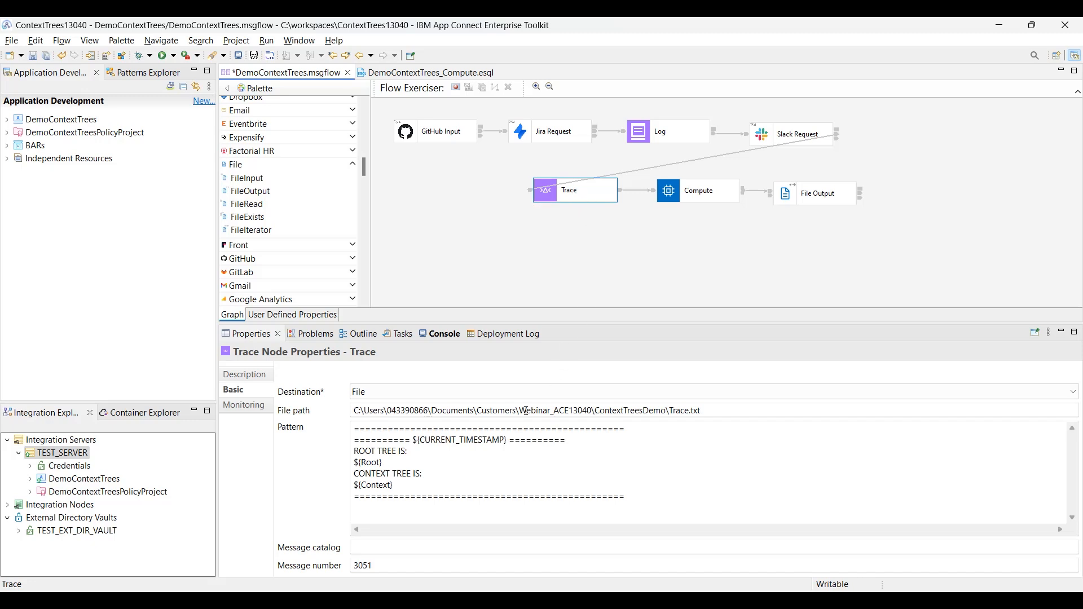
drag(407, 485, 346, 457)
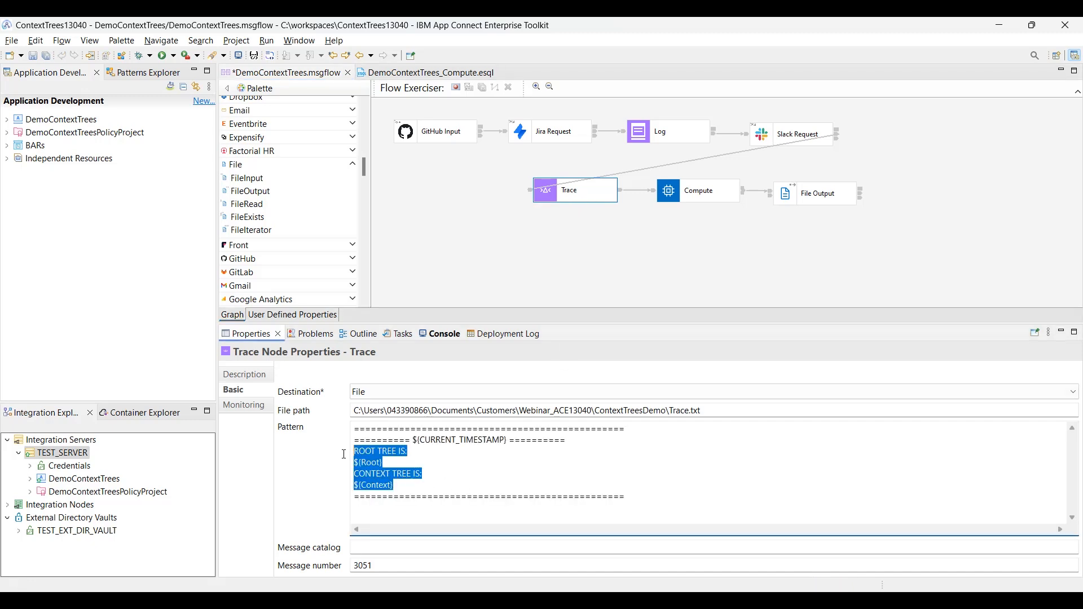
click(410, 487)
key(shift+Home)
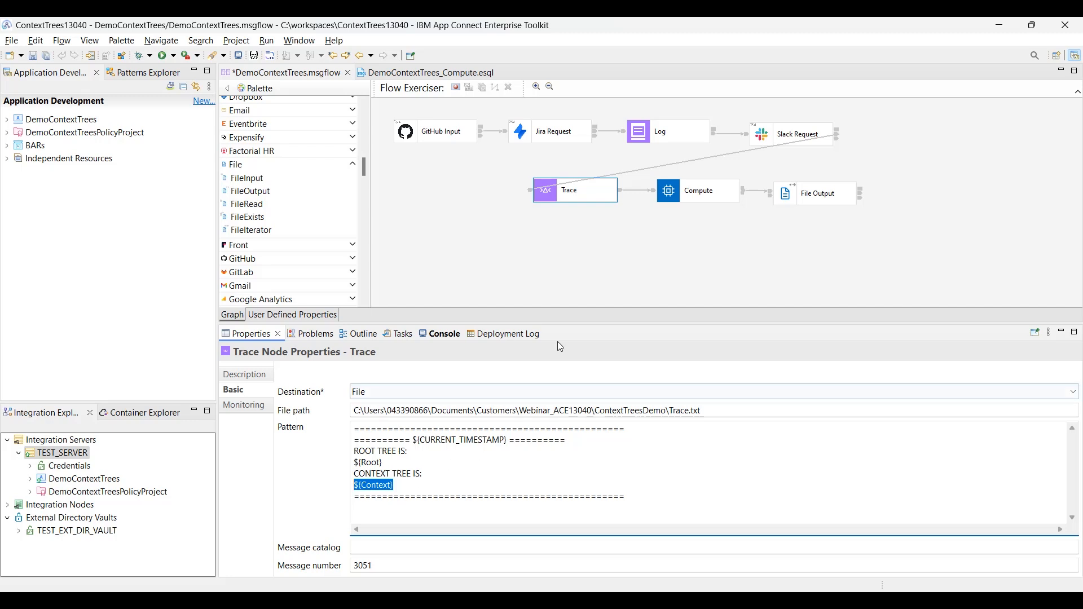
Open the ESQL module of the Compute node.
click(697, 192)
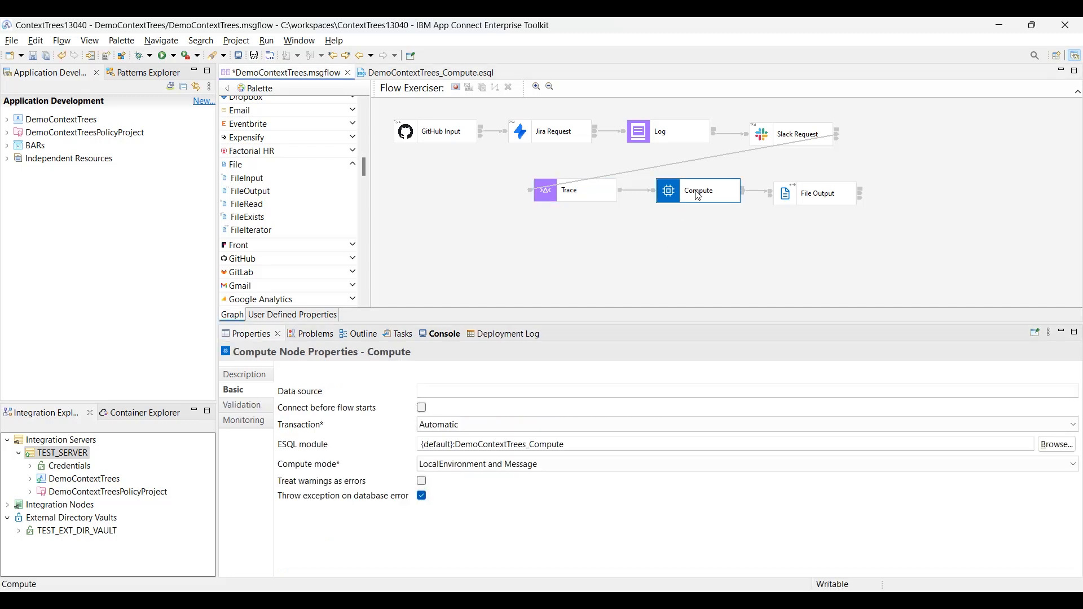
double_click(698, 195)
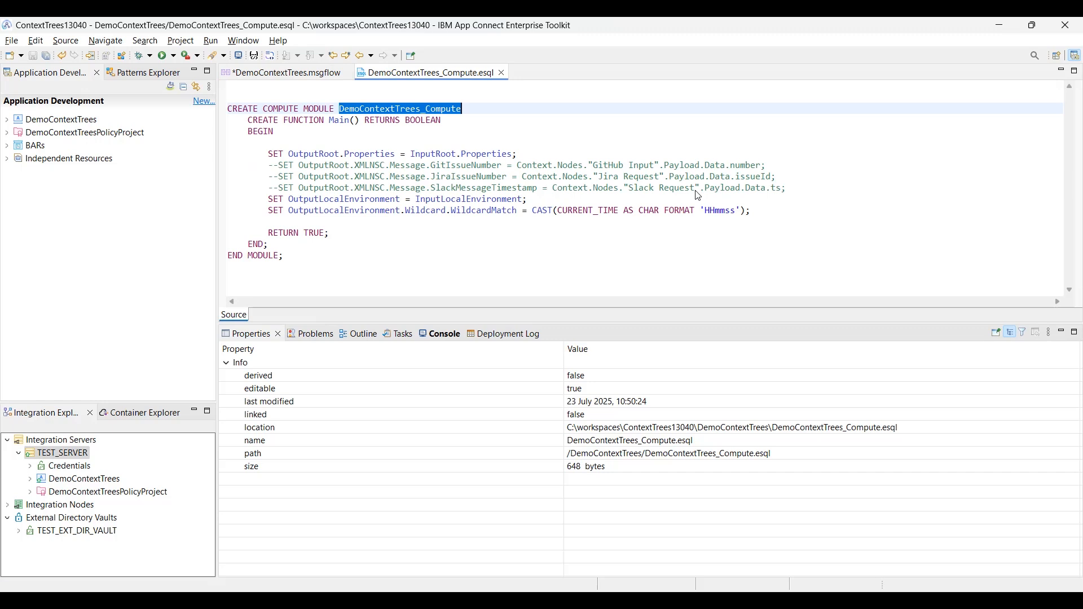
Add a line below the OutputRoot.Properties assignment containing "SET OutputRoot.XMLNSC.Message.GitIssueNumber", copied from the commented line.
click(608, 154)
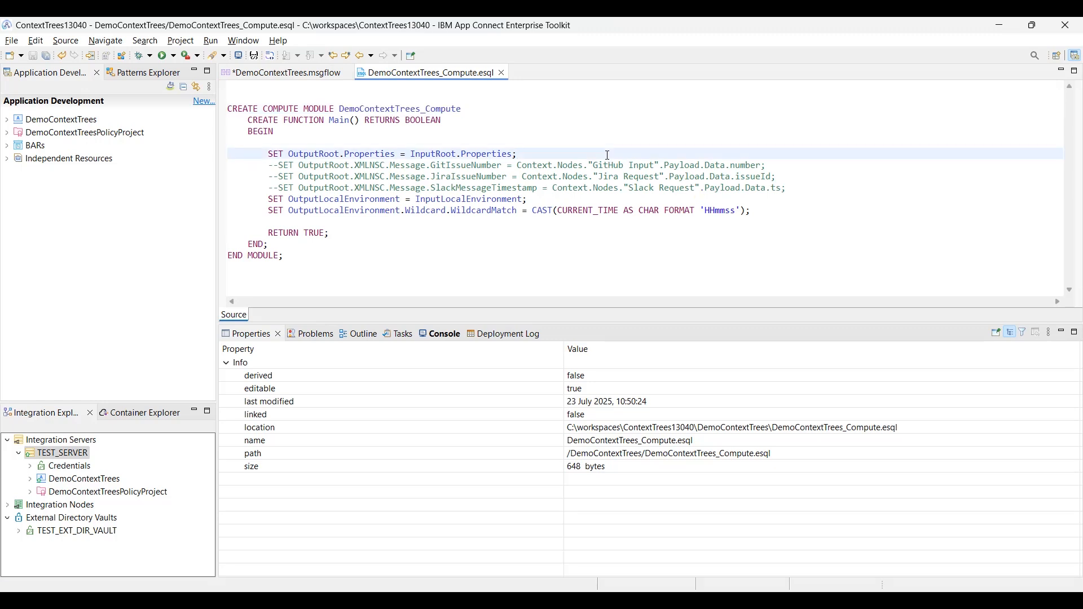
key(Return)
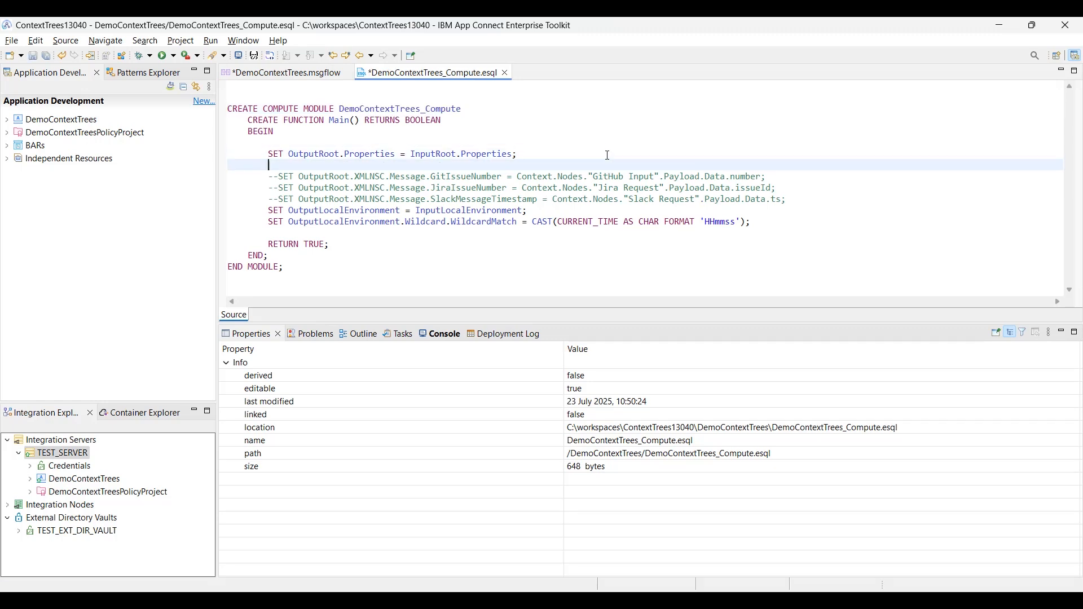
click(508, 176)
key(shift+Home)
key(shift+Right)
key(shift+Right)
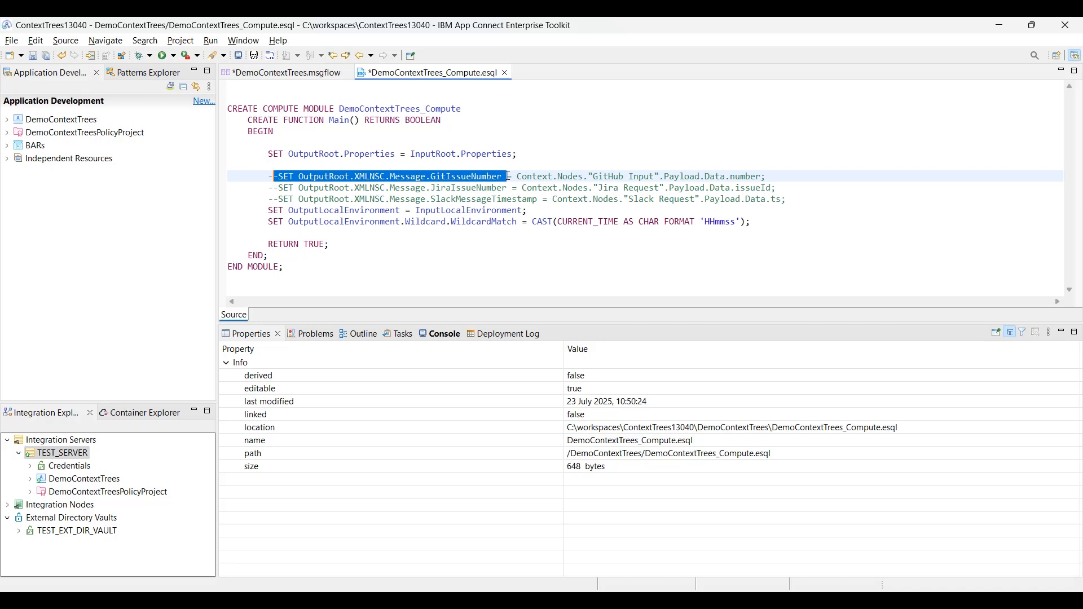
key(ctrl+c)
key(Up)
key(ctrl+v)
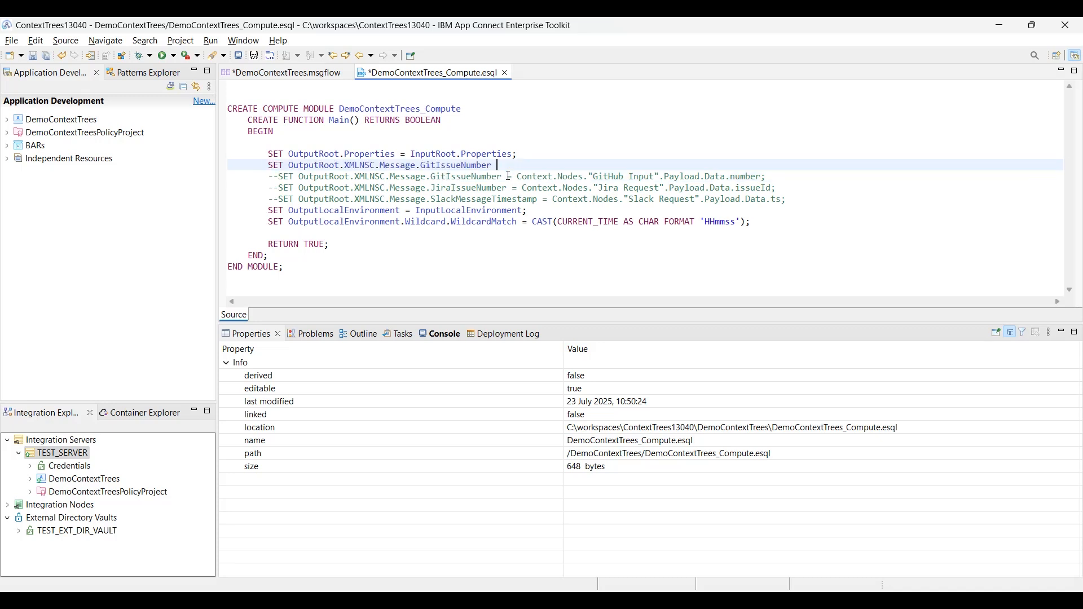
Extend the new GitIssueNumber line with "= Context.Nodes." using content assist, and view the suggested node names.
text(= Context.N)
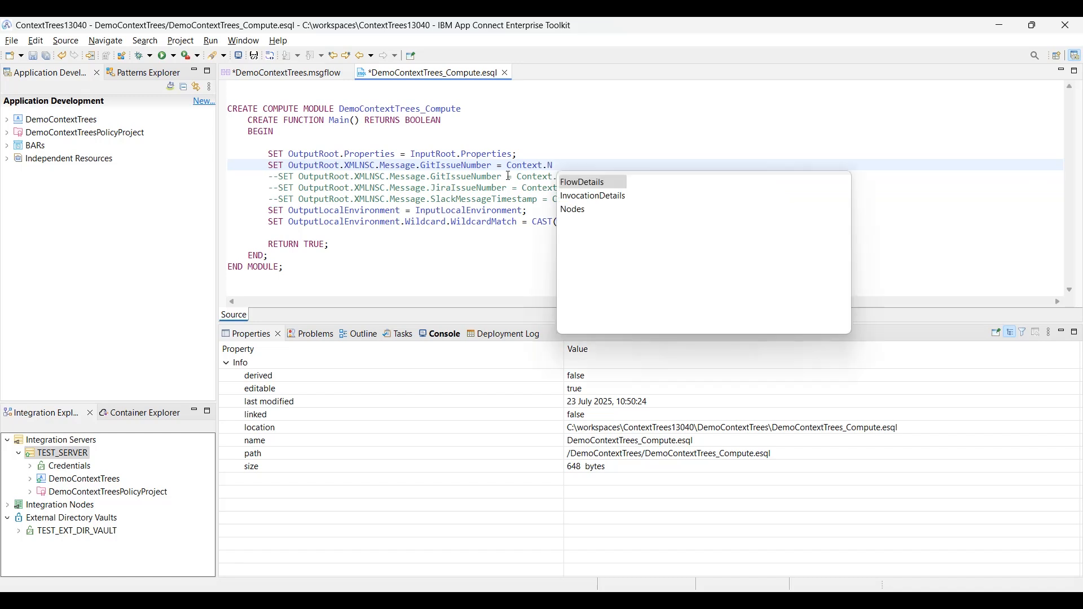
click(601, 216)
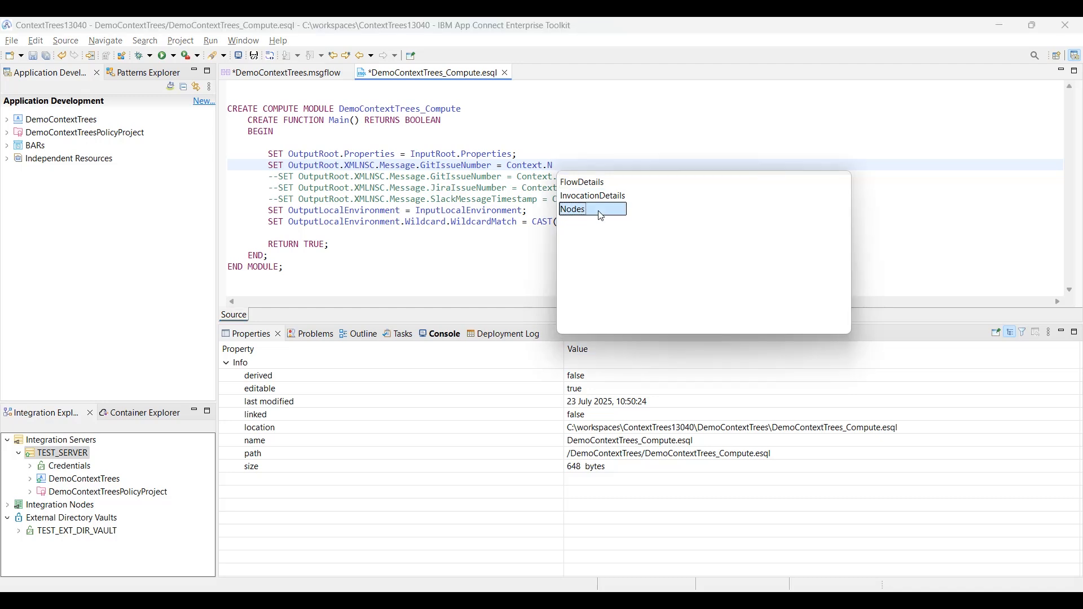
double_click(602, 216)
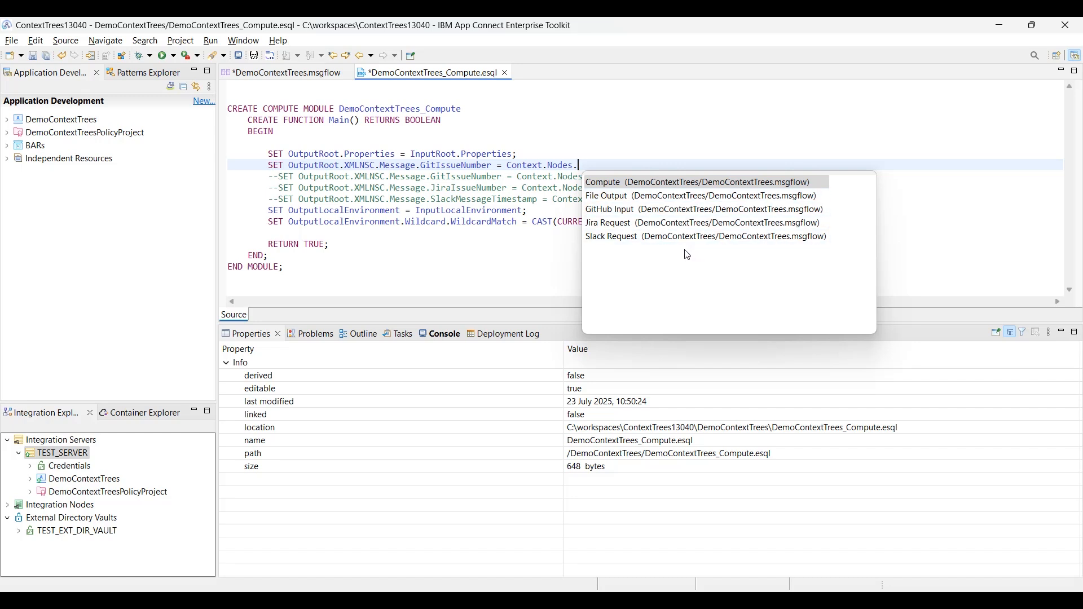
click(543, 179)
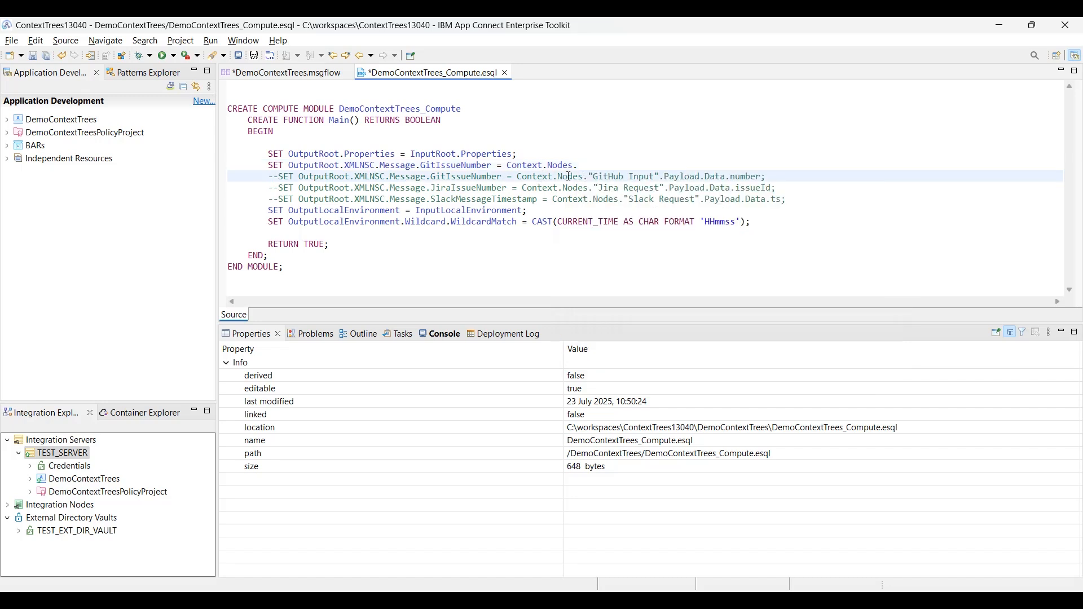
Delete the unfinished GitIssueNumber line and uncomment the existing GitIssueNumber assignment from the GitHub Input node.
click(599, 164)
key(shift+Home)
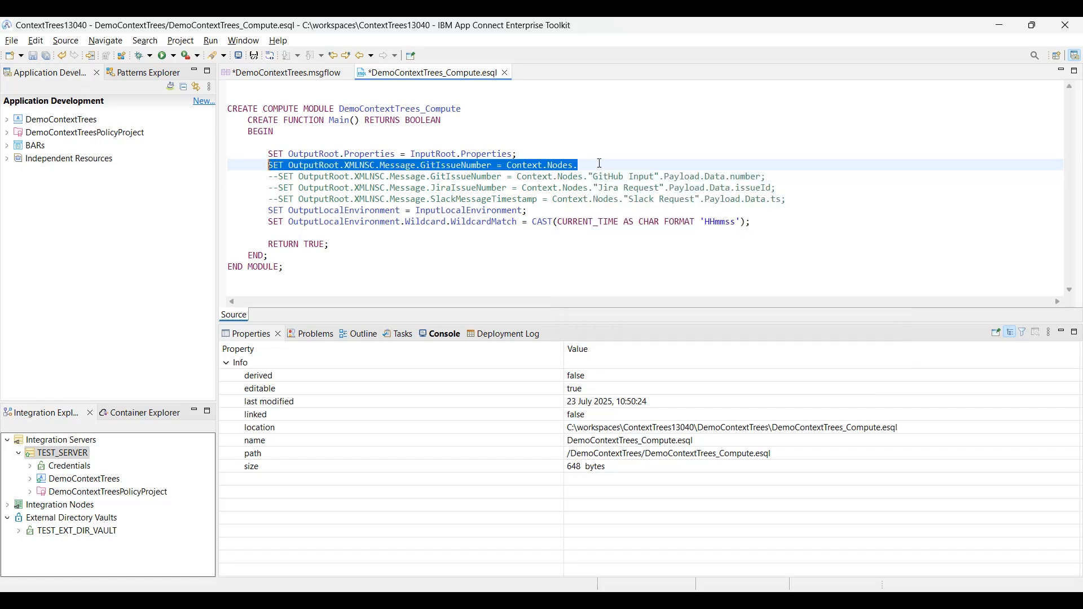
key(Delete)
key(Delete)
key(Delete)
key(Delete)
key(Delete)
key(Delete)
Uncomment the JiraIssueNumber and SlackMessageTimestamp assignments and save DemoContextTrees_Compute.esql.
key(Down)
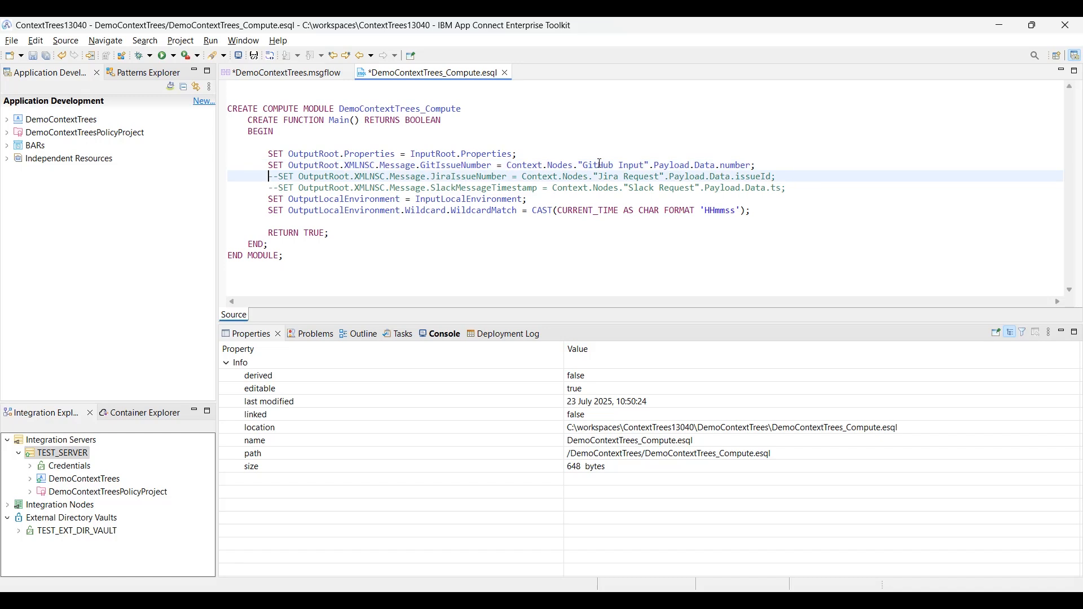
key(Delete)
key(Delete)
key(Down)
key(Delete)
key(Delete)
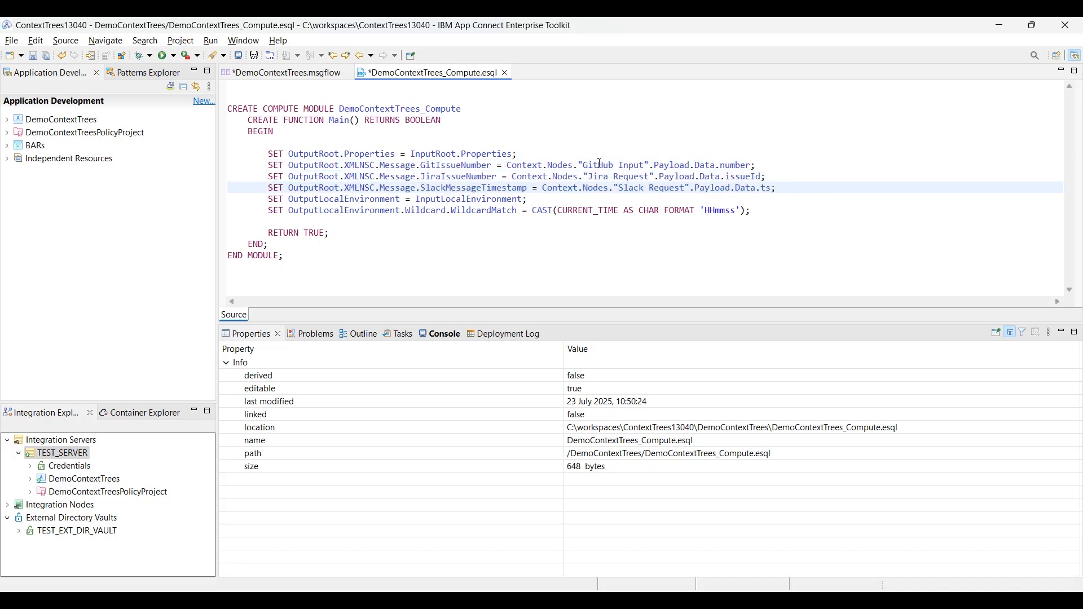
key(ctrl+s)
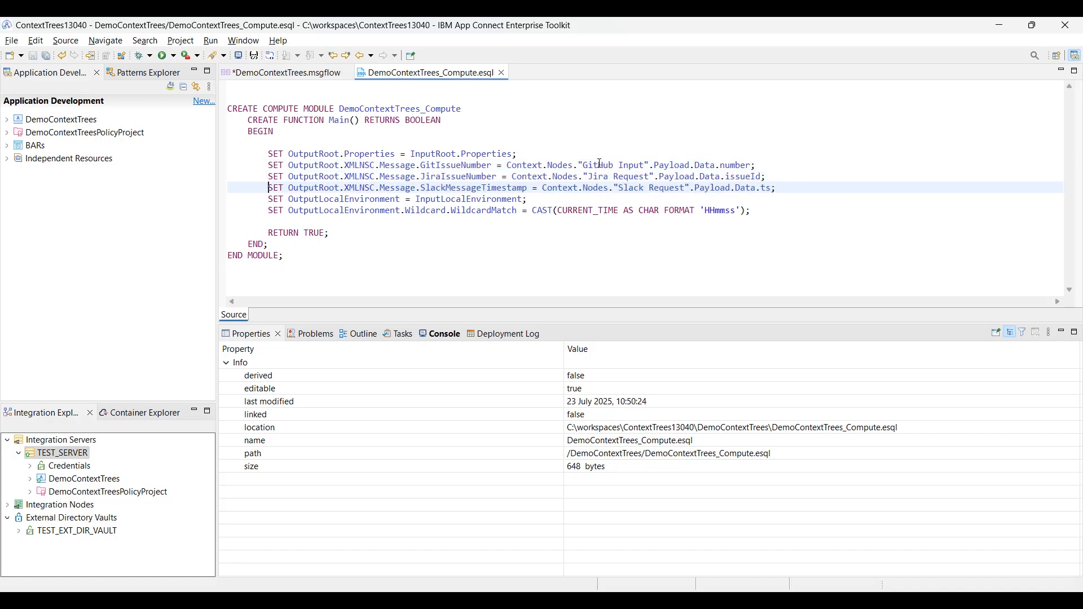
Save the DemoContextTrees message flow, redeploy it to TEST_SERVER and start recording messages with the Flow Exerciser.
click(306, 75)
key(ctrl+s)
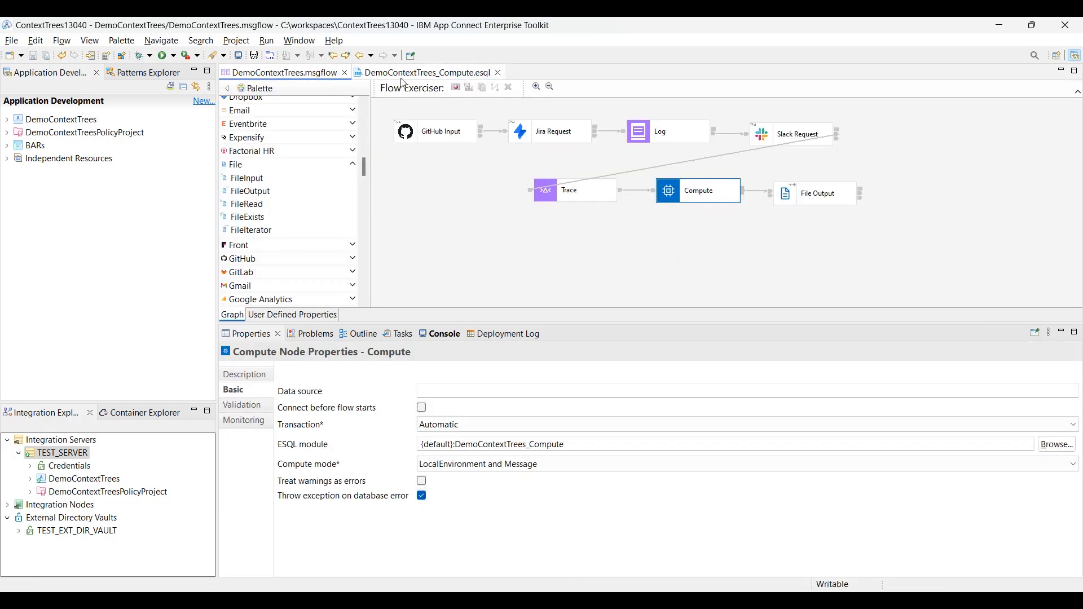
click(456, 88)
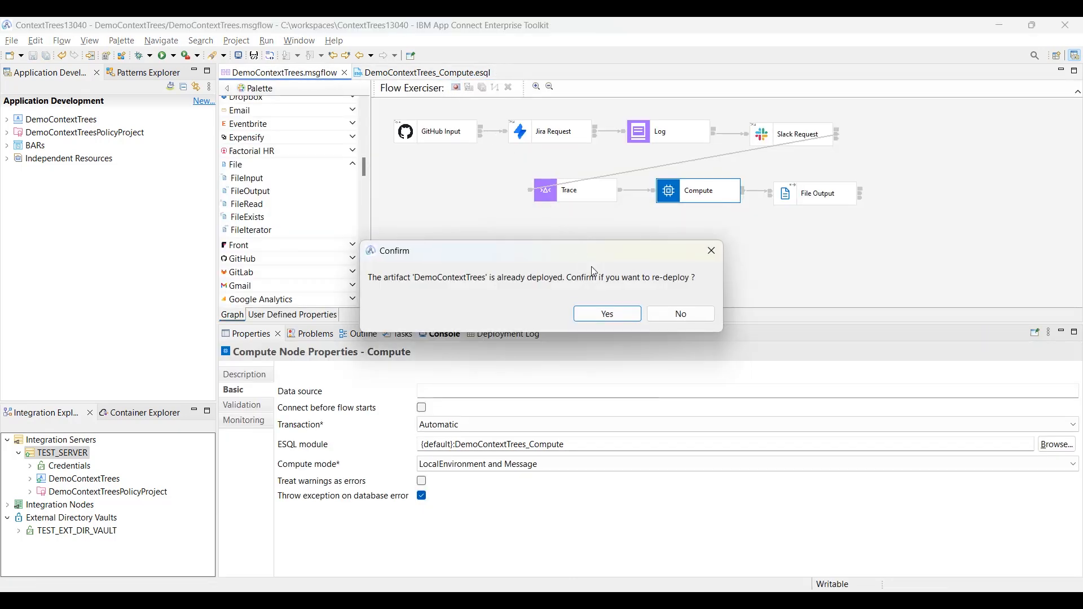
click(613, 311)
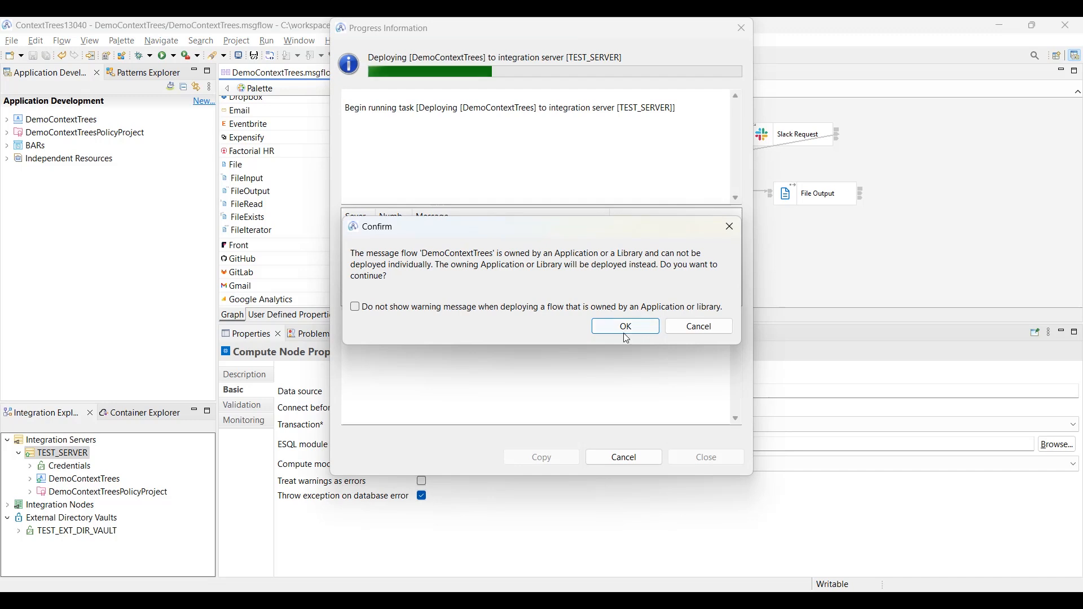
click(623, 326)
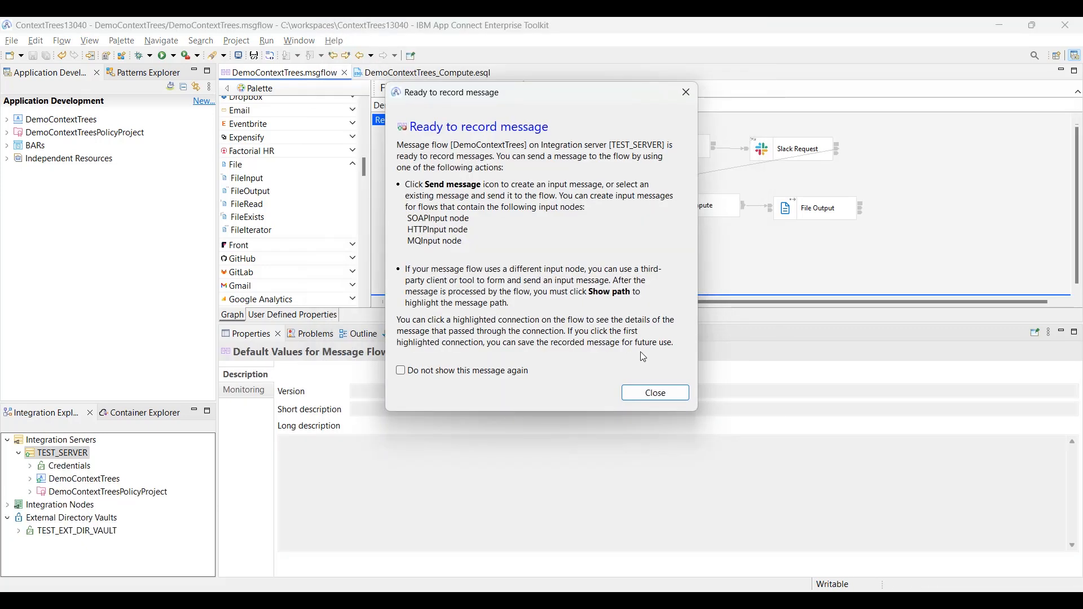
click(654, 389)
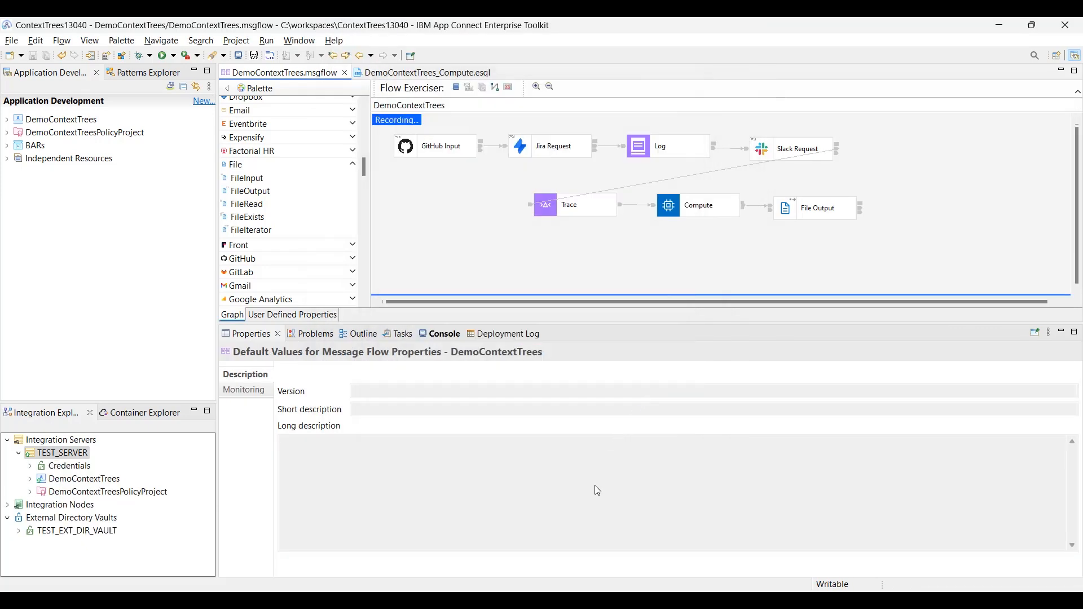
Switch to GitHub in the browser and start a new issue in my-example-repo titled "Another Excellent Issue".
key(alt+Tab)
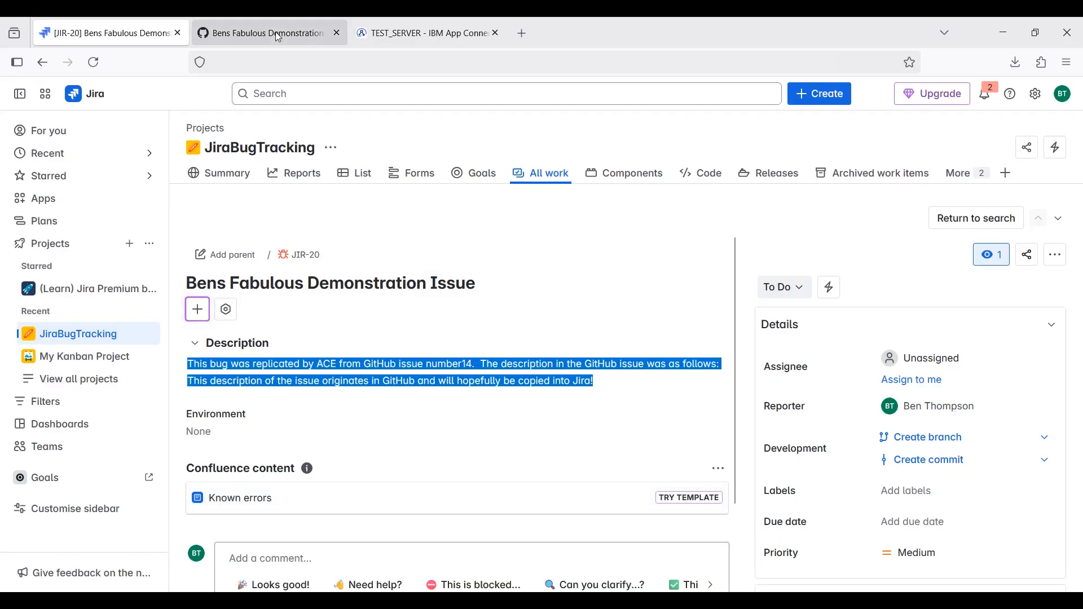
click(299, 34)
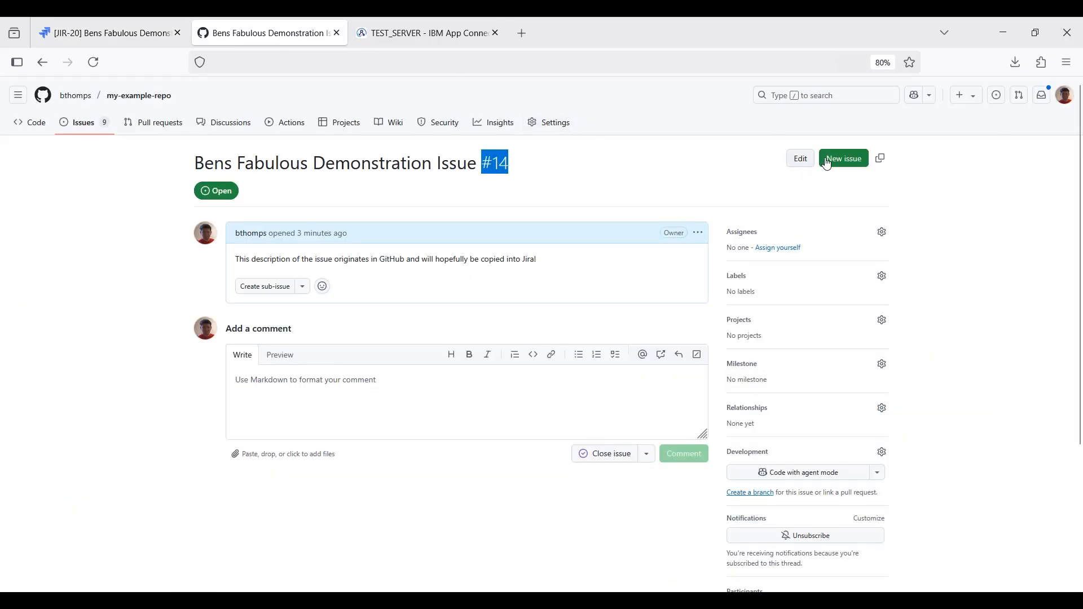
click(854, 157)
text(A)
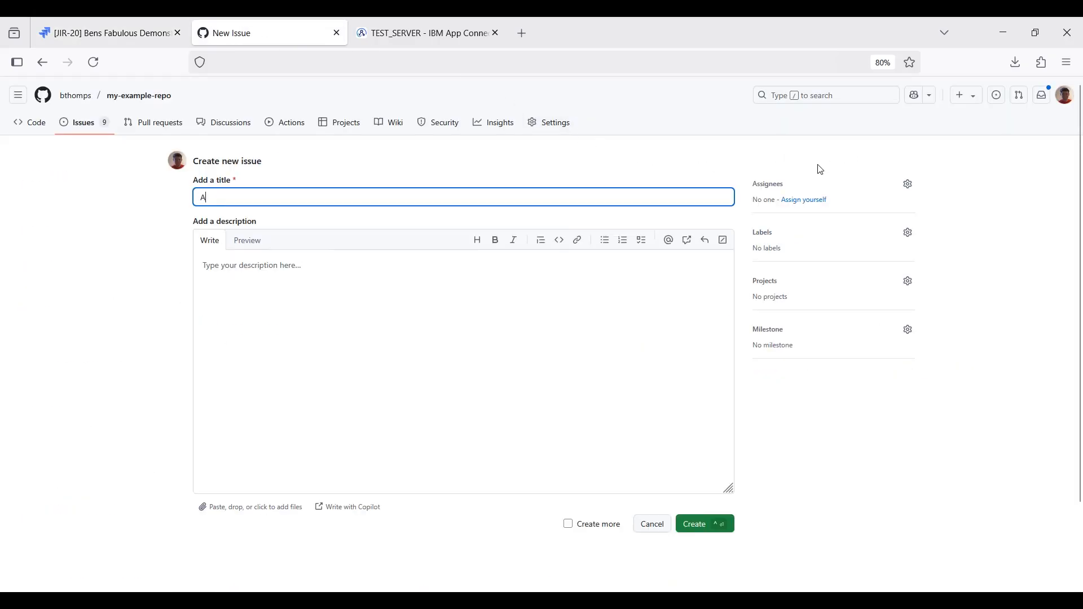
text(nother Ex)
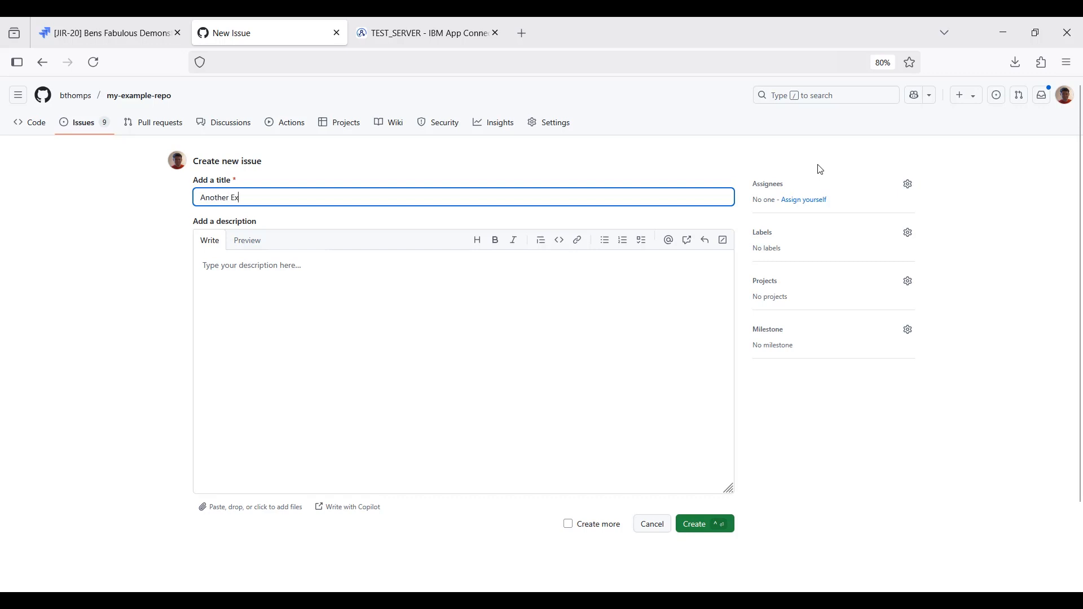
text(cellent Issue)
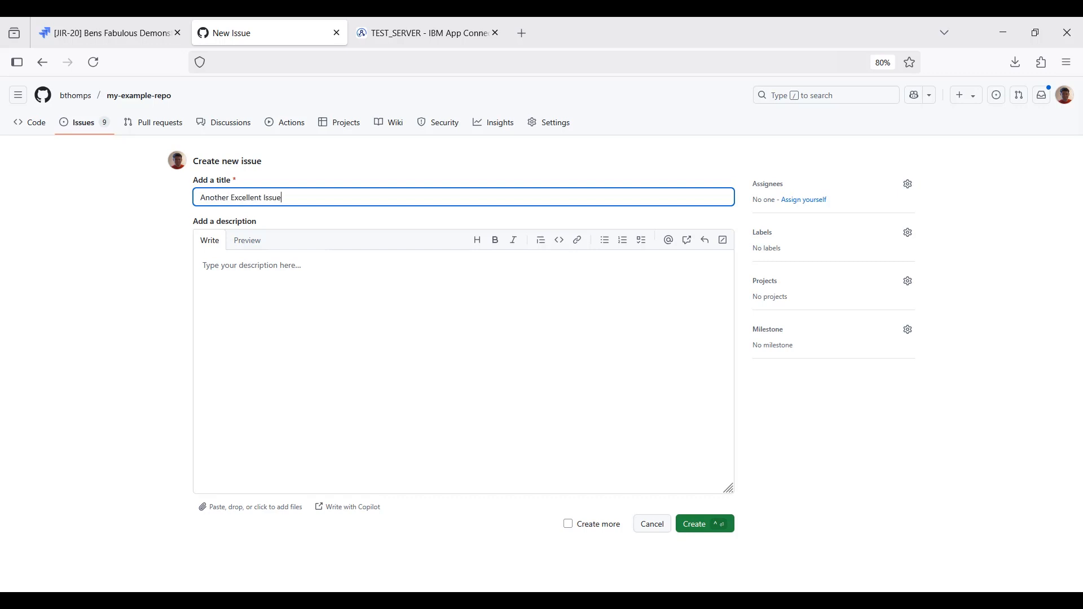
Give the new issue the description "Excellent Issue Description" and create it.
click(553, 266)
text(E)
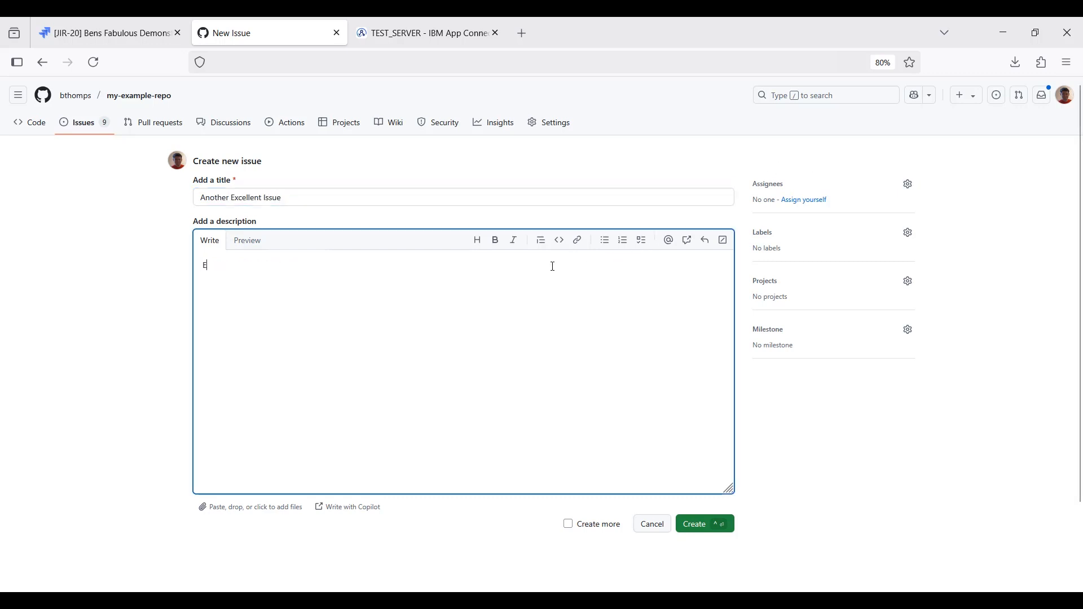
text(xcellent Issu)
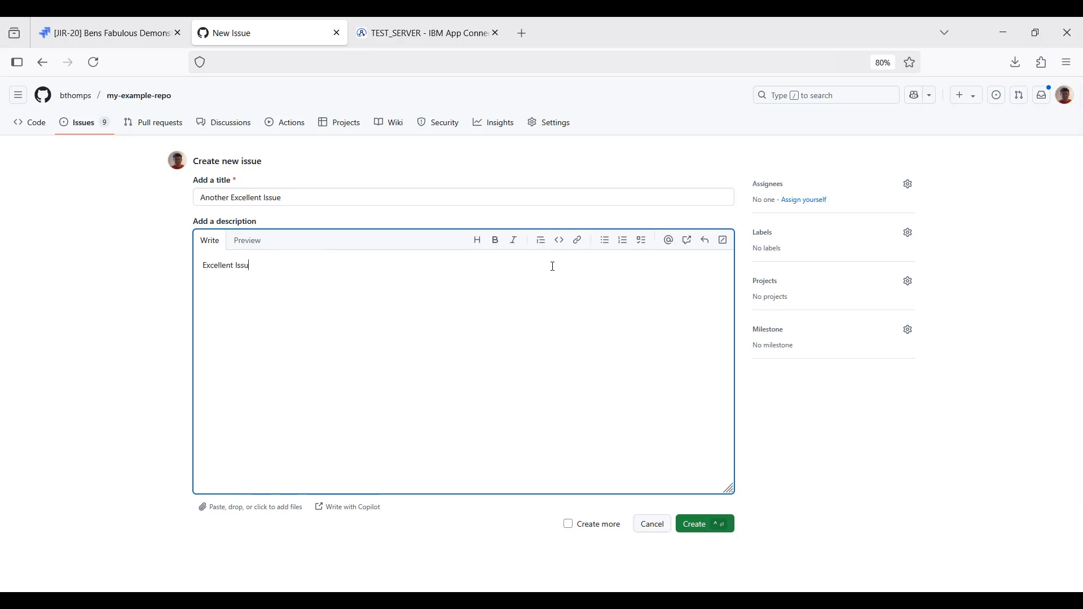
text(e Description)
click(697, 524)
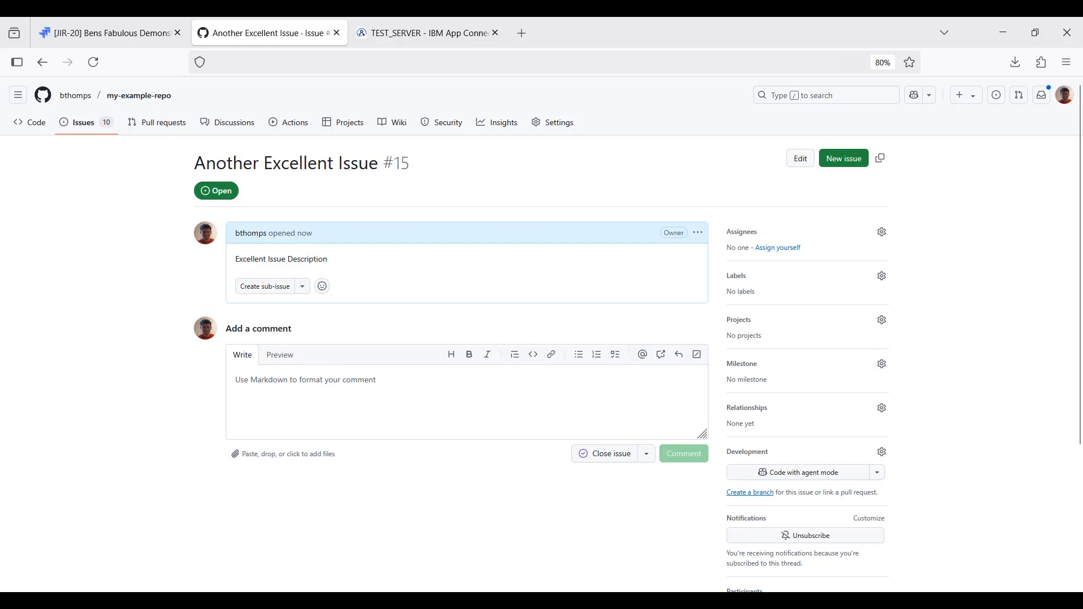
Switch back to App Connect Enterprise Toolkit and show the path the message took through the recorded DemoContextTrees flow.
mouse_move(566, 600)
click(606, 562)
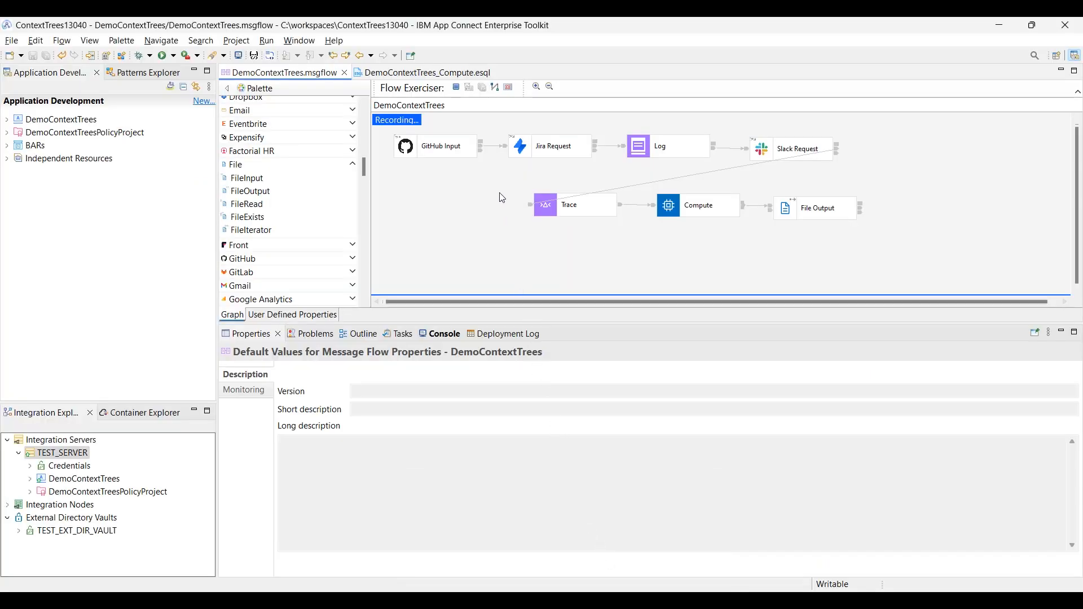
click(495, 88)
key(Return)
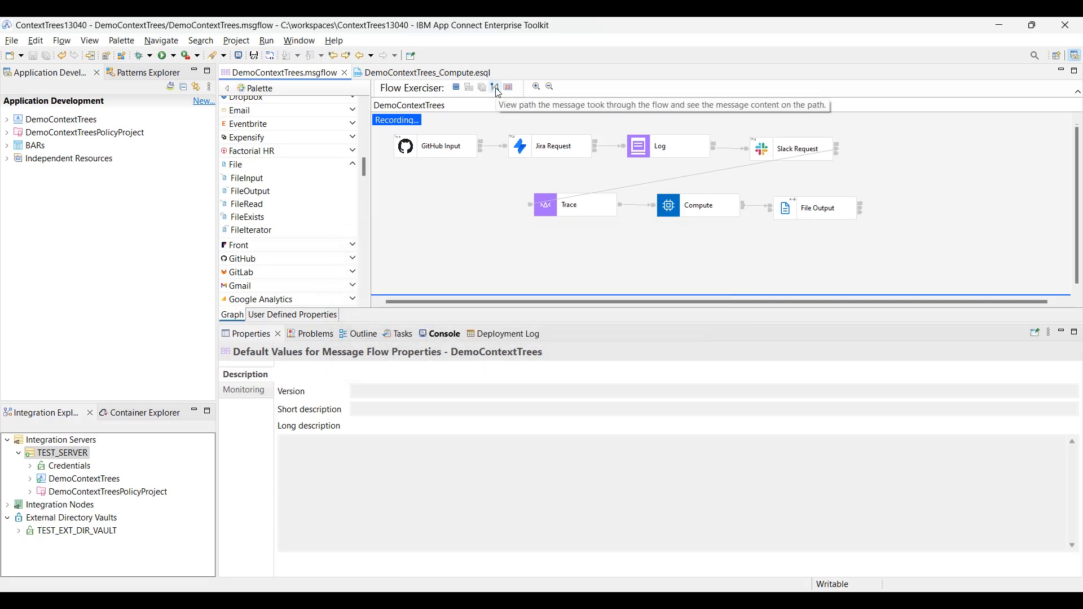
click(496, 90)
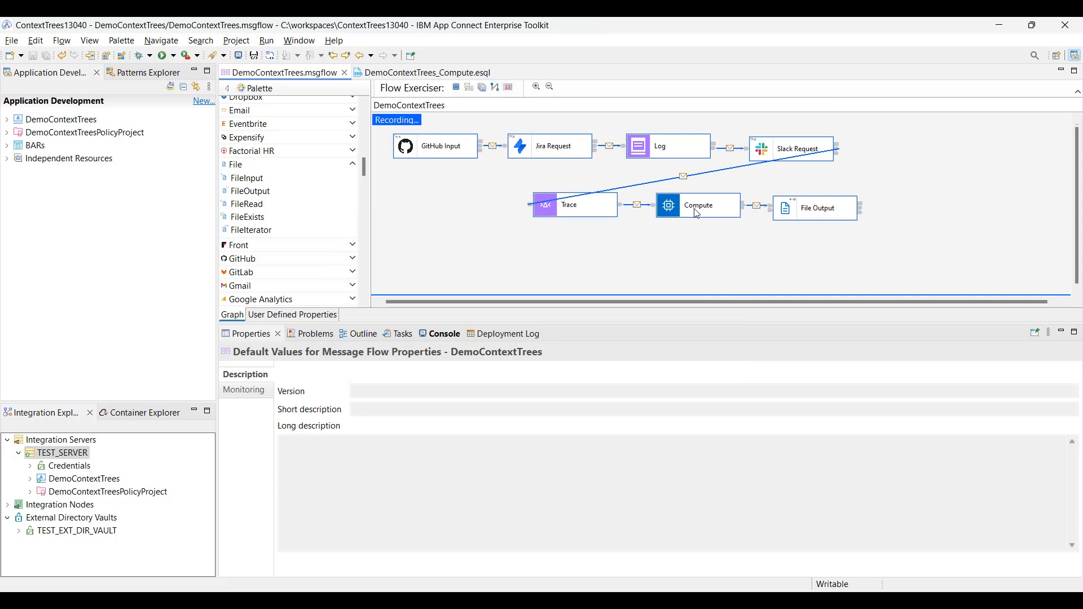
click(784, 213)
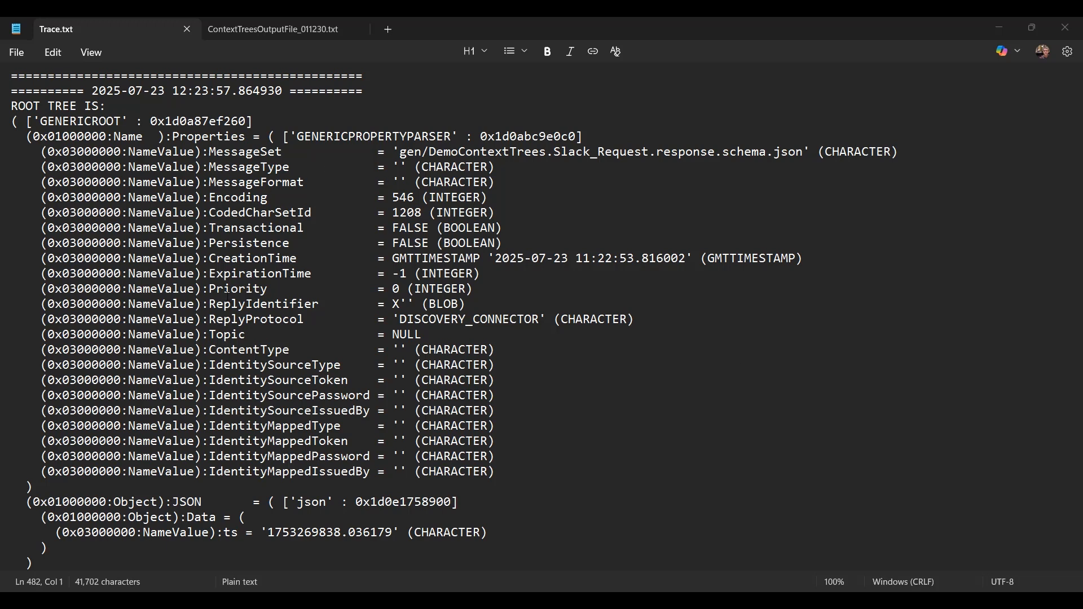
Switch to Trace.txt in Notepad and examine the JSON data of the root tree, down to the start of the context tree.
drag(16, 497, 93, 535)
double_click(97, 544)
click(98, 544)
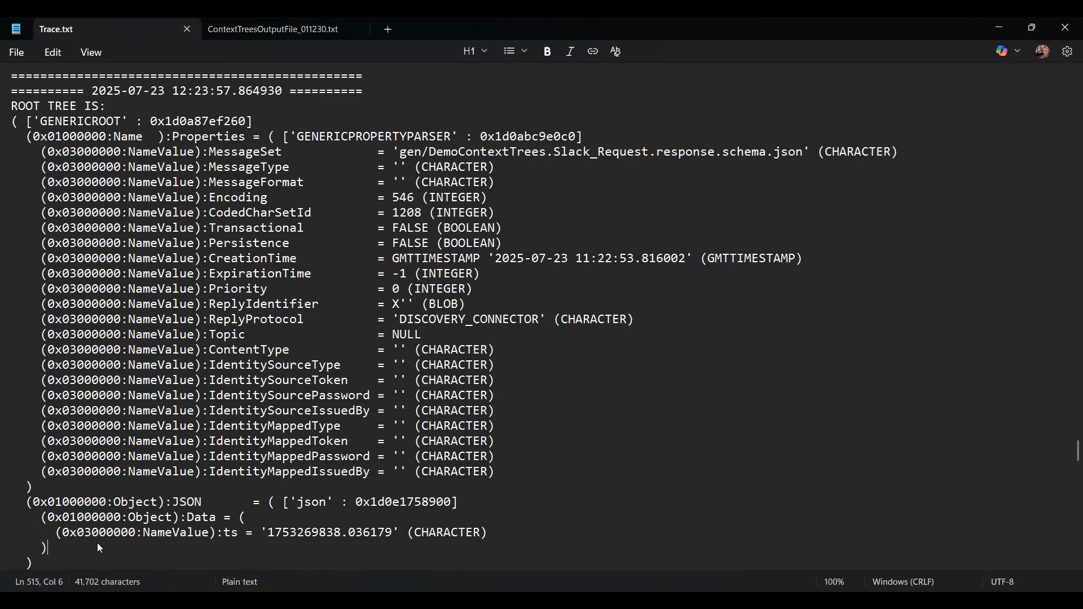
key(Down)
key(Down)
key(Down)
key(Down)
key(Down)
key(Down)
key(Down)
key(Down)
key(Down)
key(Down)
key(Down)
key(Down)
key(Down)
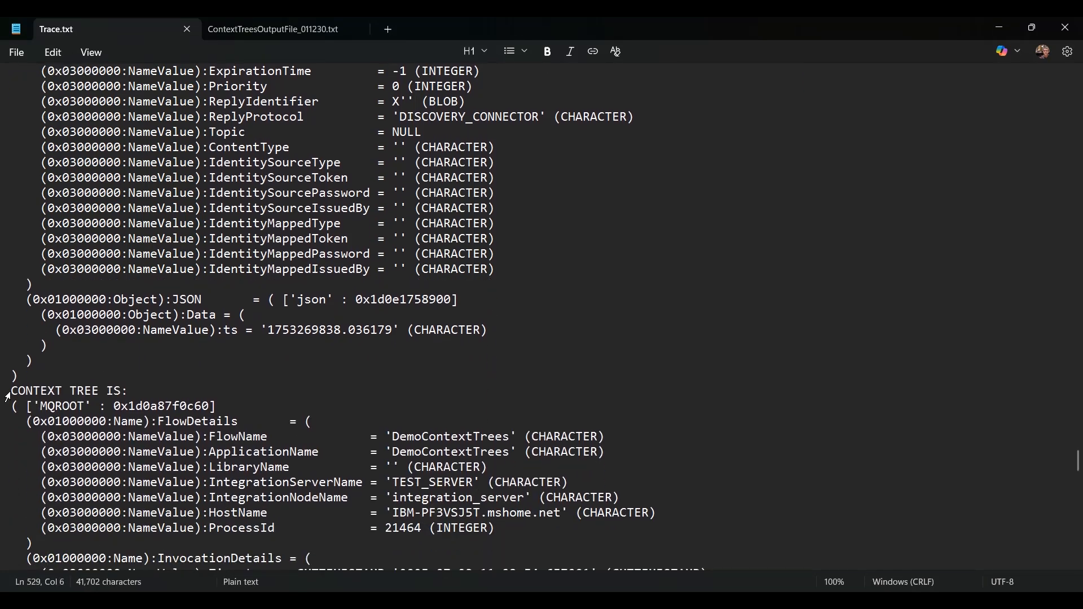
Examine the FlowDetails and InvocationDetails sections of the context tree in the trace, down to the Nodes section.
triple_click(8, 395)
click(11, 445)
key(Down)
key(Down)
key(Down)
key(Down)
key(Down)
key(Down)
key(Down)
key(Down)
key(Down)
key(Down)
key(Down)
key(Down)
key(Down)
key(Down)
key(Down)
key(Down)
key(Down)
key(Down)
key(Down)
key(Down)
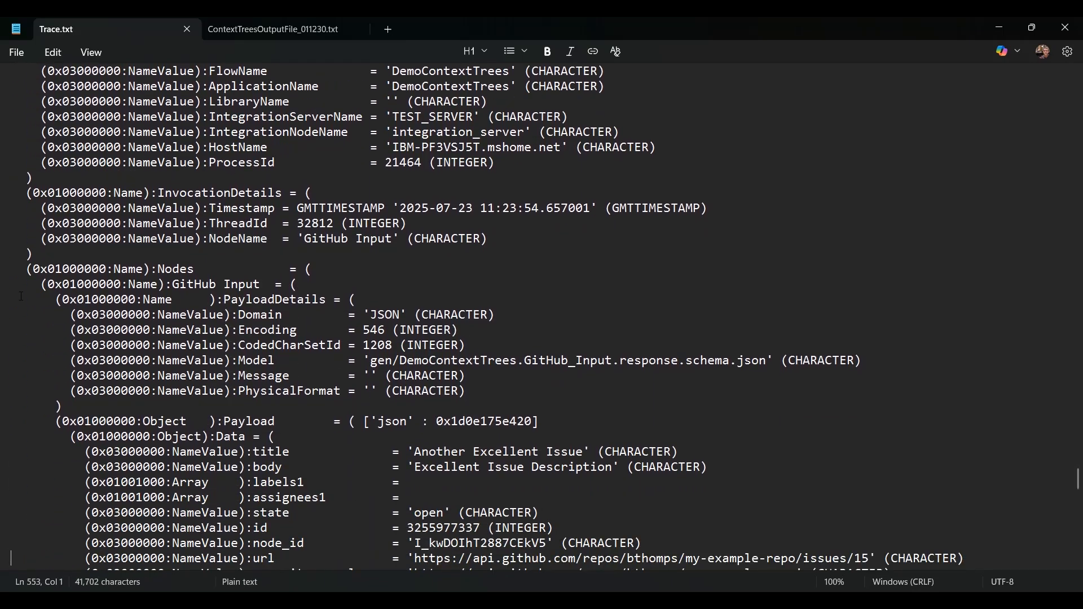
Examine the GitHub Input node's payload in the context tree, including the issue title, body, reactions and user details.
click(2, 289)
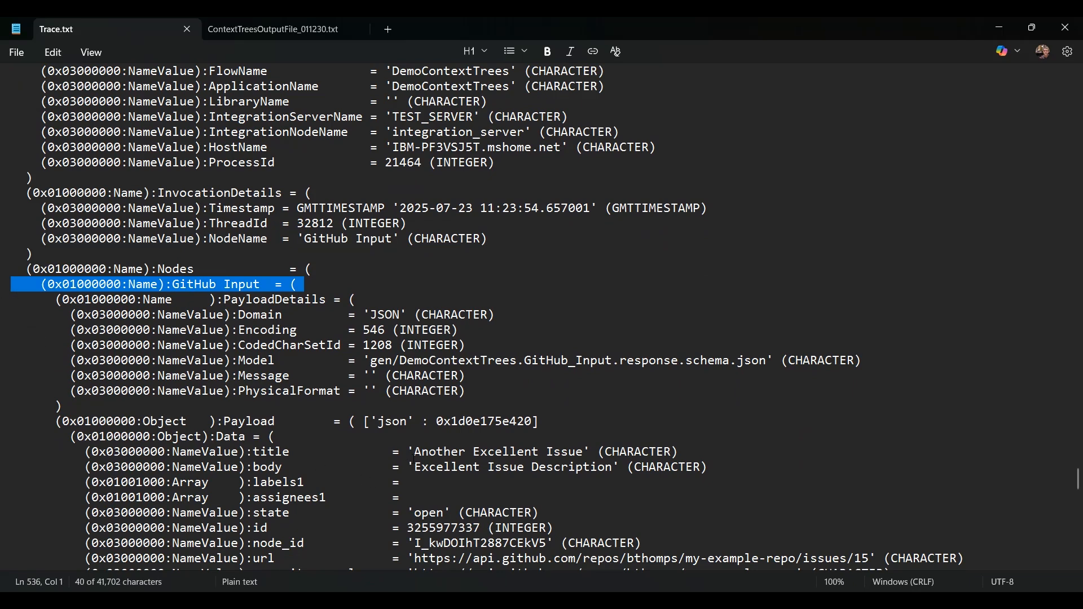
drag(415, 451, 702, 494)
click(699, 496)
key(Down)
key(Down)
key(Down)
key(Down)
key(Down)
key(Down)
key(Down)
key(Down)
key(Down)
key(Down)
key(Down)
key(Down)
key(Down)
key(Down)
key(Down)
key(Down)
key(Down)
key(Down)
key(Down)
key(Down)
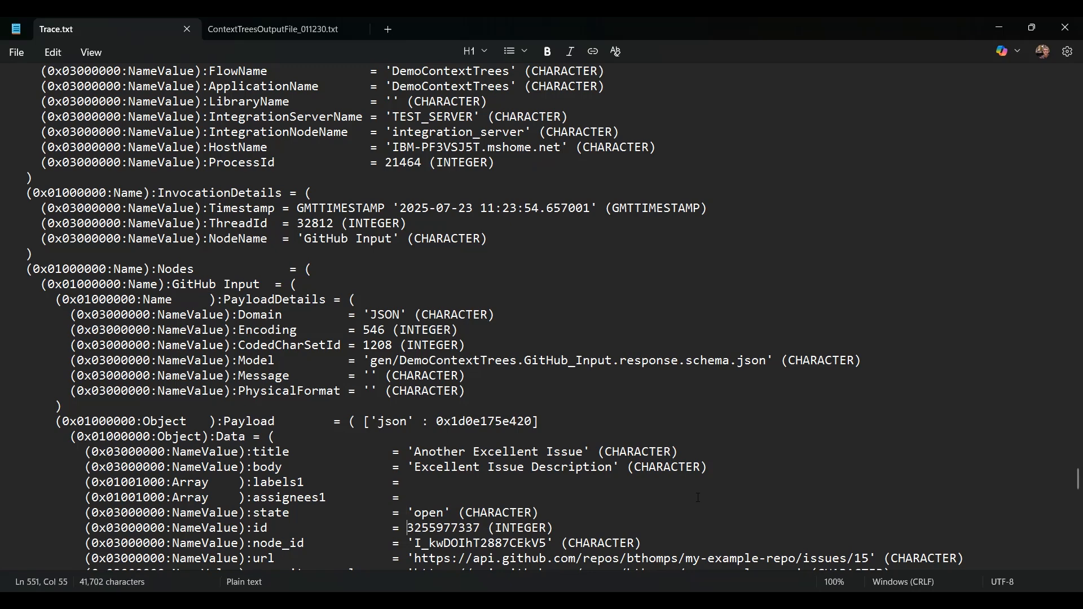
key(Down)
key(Down)
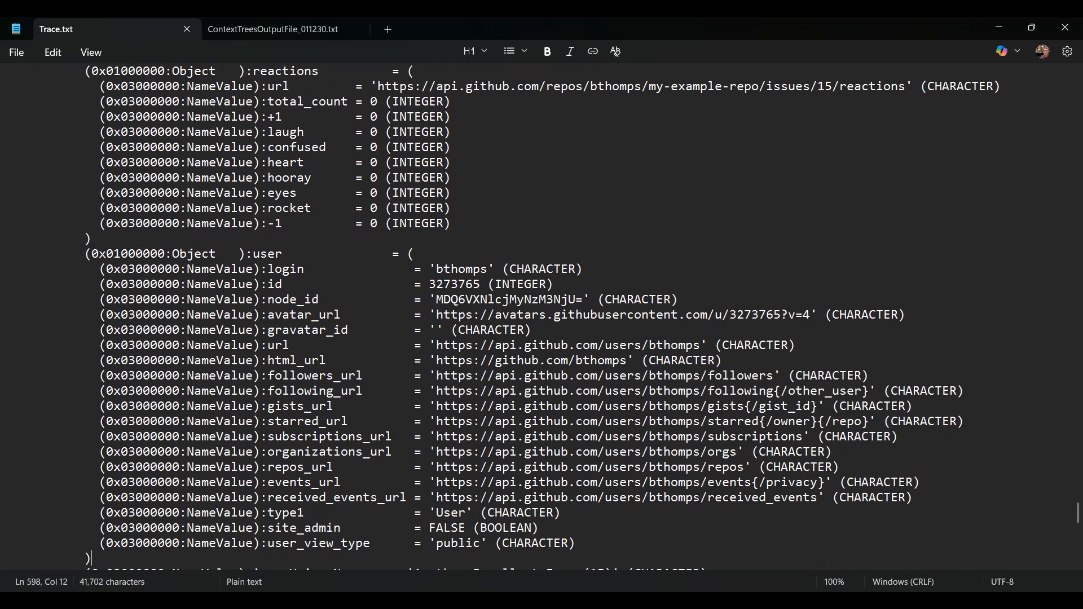
Examine the Jira Request node's entry in the context tree and its payload issueId.
key(Page_Down)
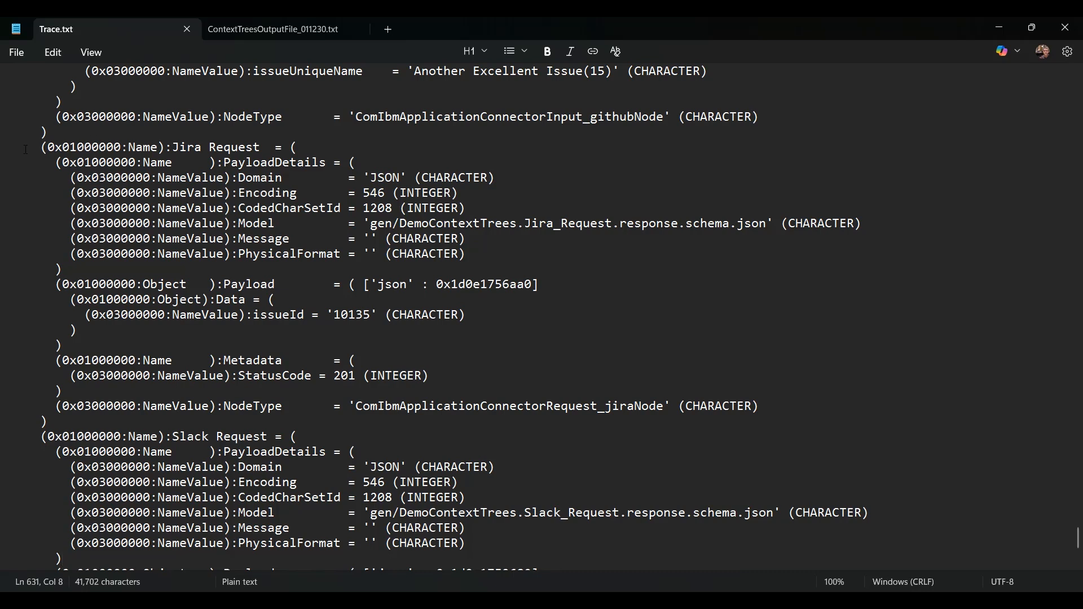
click(5, 152)
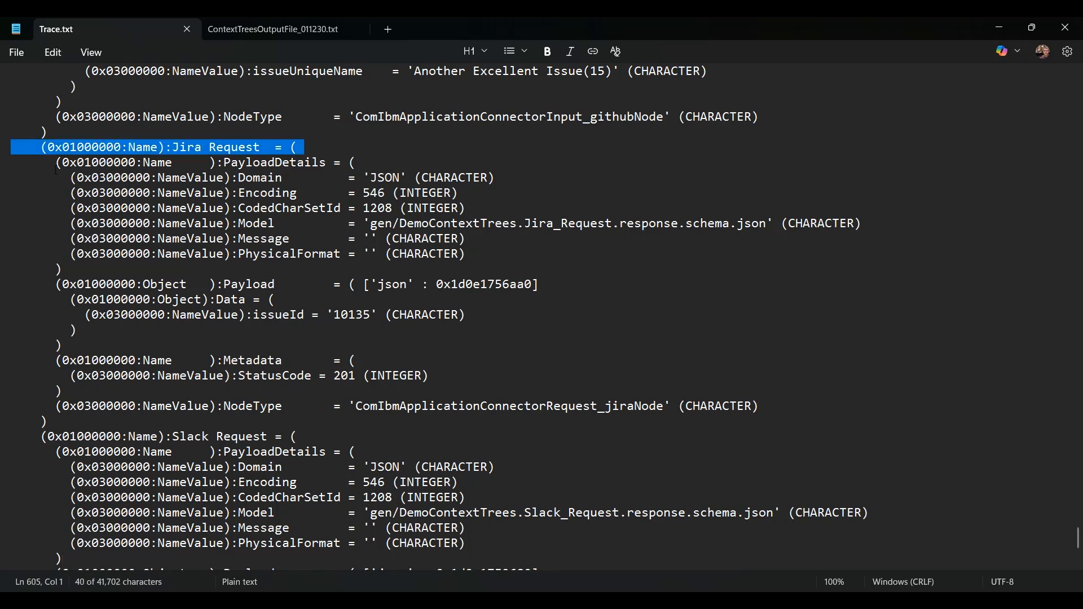
drag(252, 314, 393, 314)
click(34, 479)
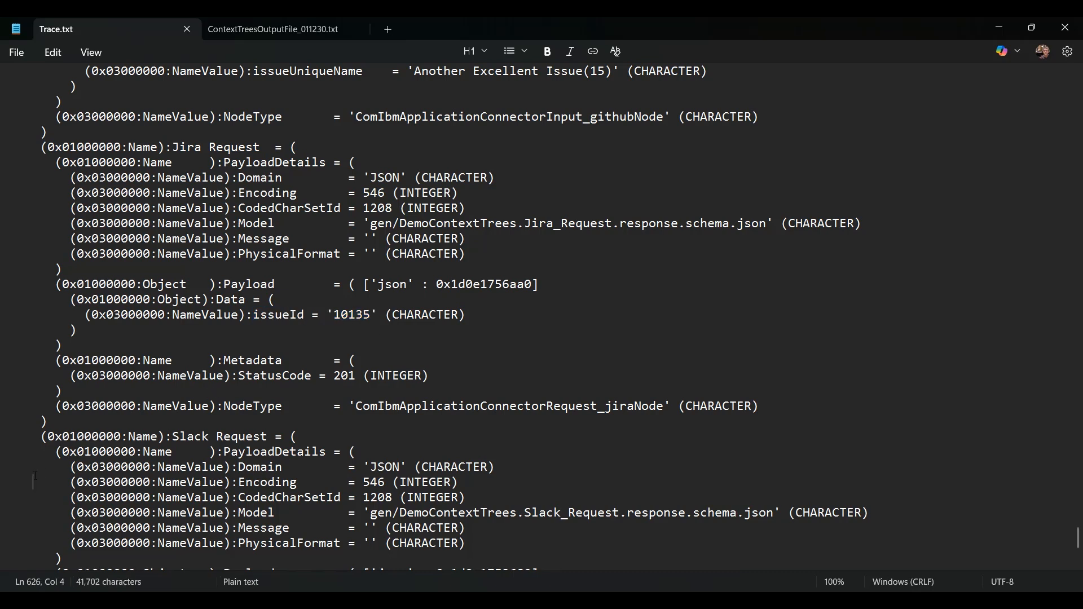
Examine the Slack Request node's entry in the context tree, including its payload timestamp, through to the end of the trace.
click(2, 438)
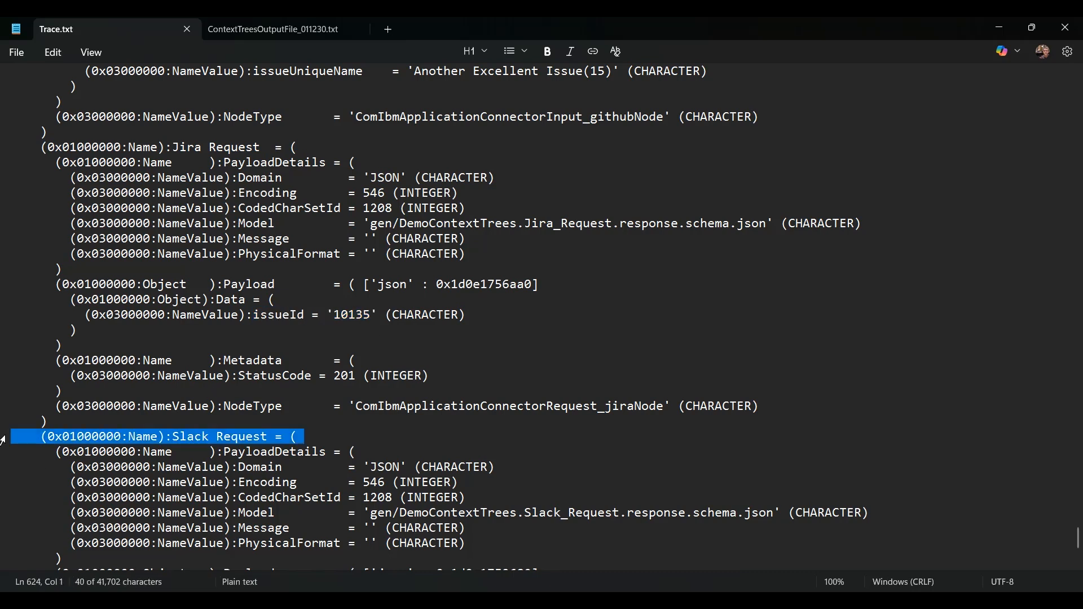
click(101, 521)
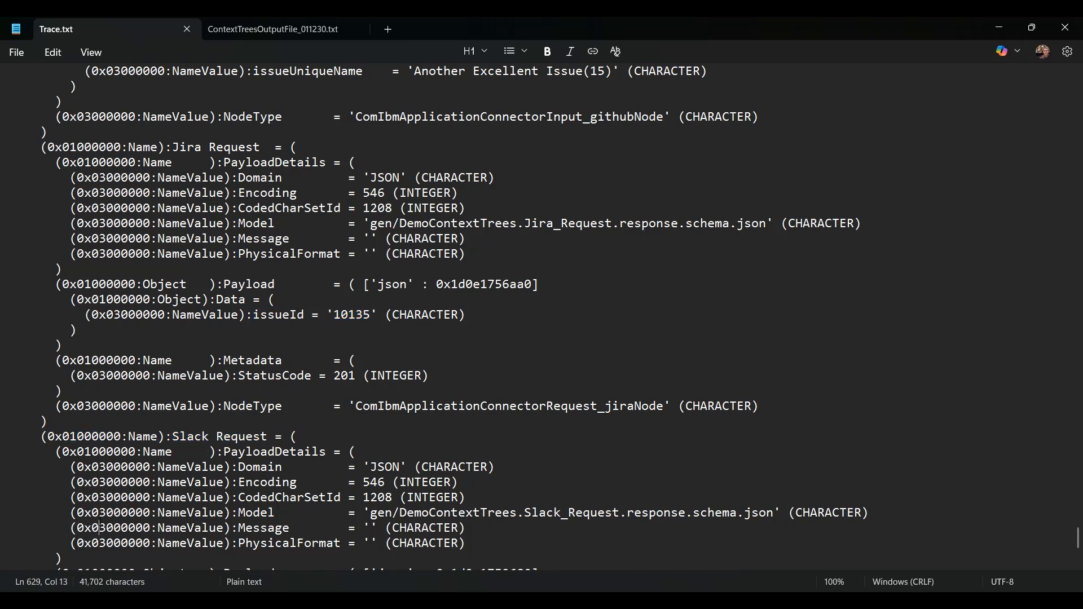
key(Down)
key(Down)
key(Down)
key(Down)
key(Down)
key(Down)
key(Down)
key(Down)
key(Down)
key(Down)
key(Down)
key(Down)
key(Down)
key(Down)
key(Down)
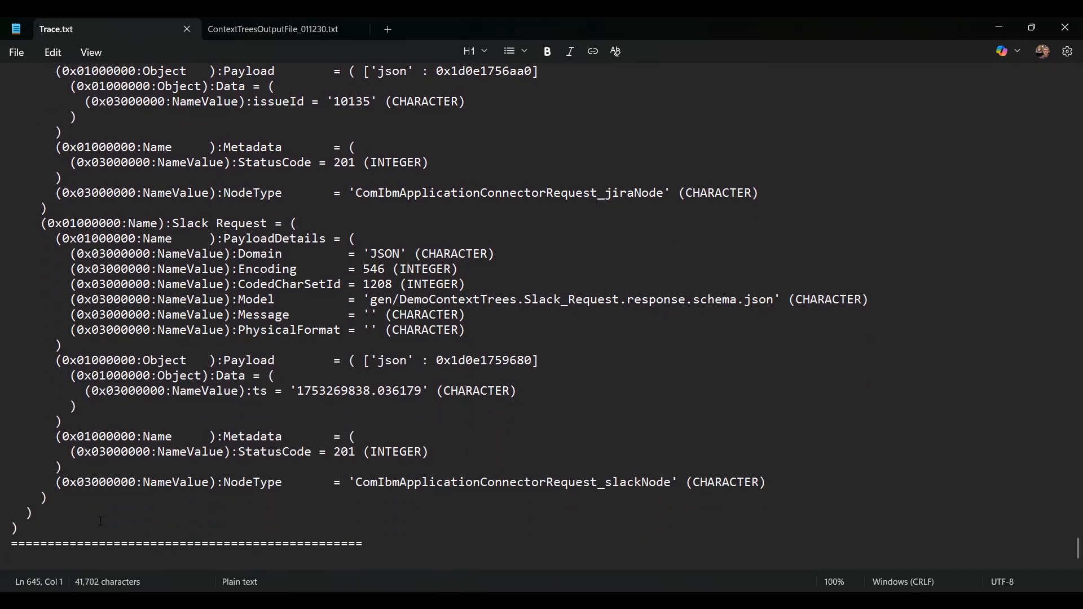
Open ContextTreesOutputFile_011230.txt and check the GitIssueNumber and JiraIssueNumber values written by the flow.
click(266, 31)
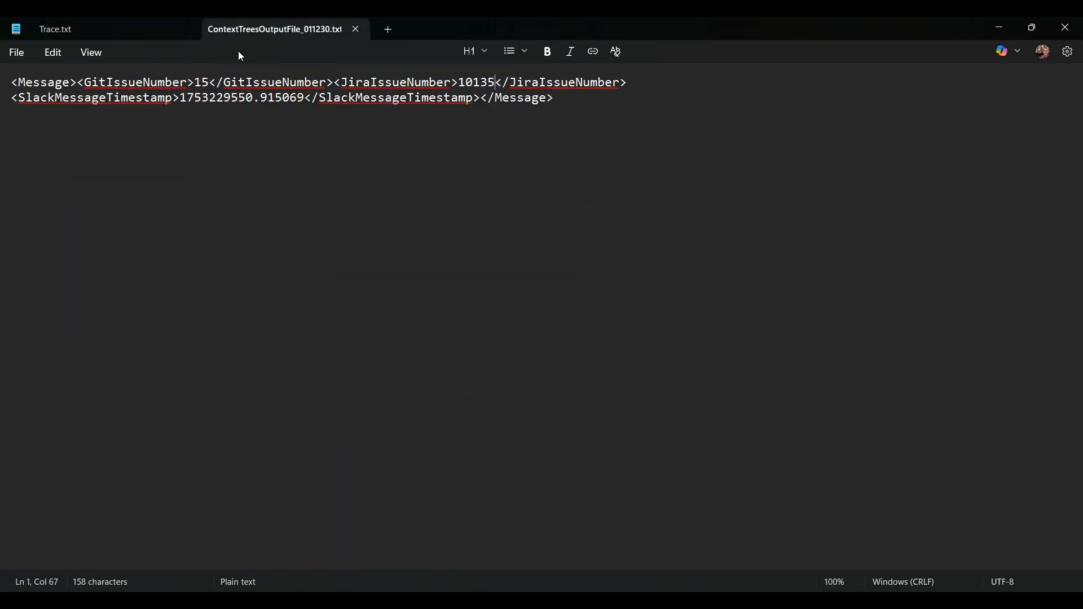
drag(172, 82, 217, 83)
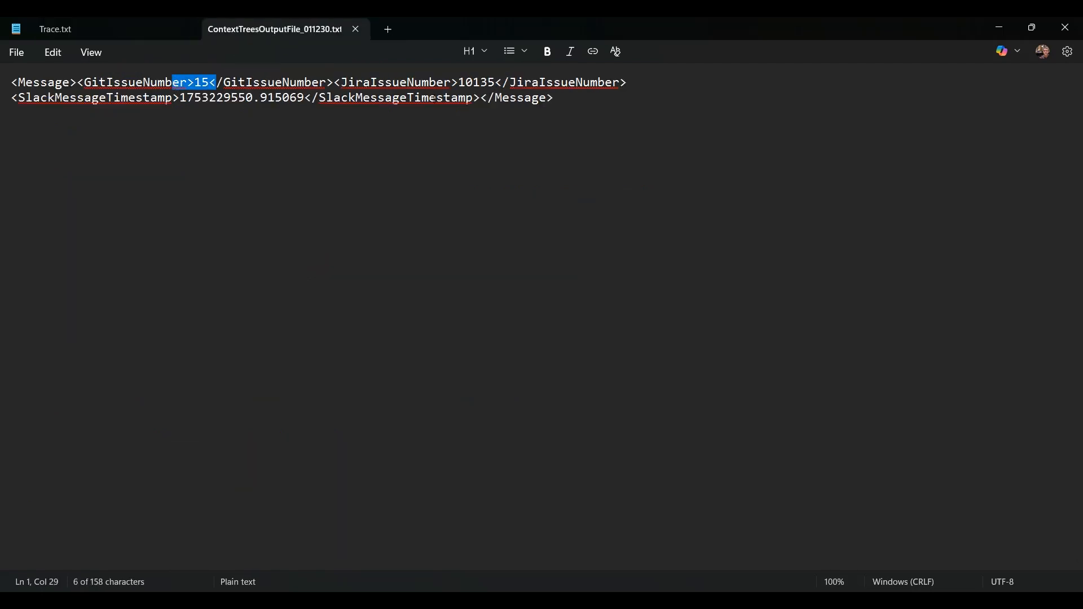
drag(509, 82, 449, 82)
click(440, 158)
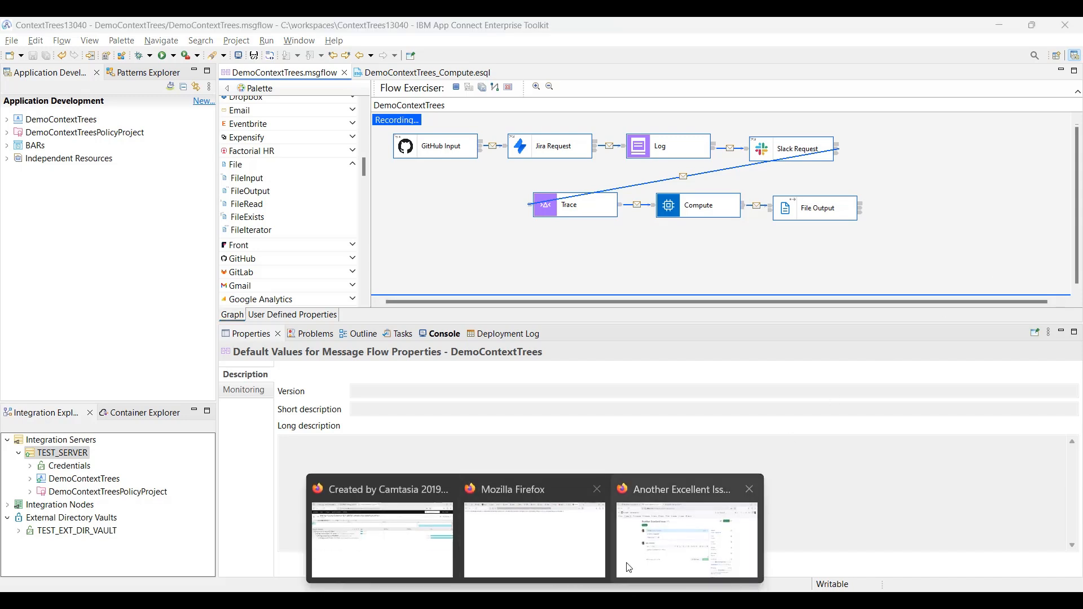
Switch to Jira in the browser, refresh the JiraBugTracking work list and check the "Another Excellent Issue" bug's description.
click(648, 555)
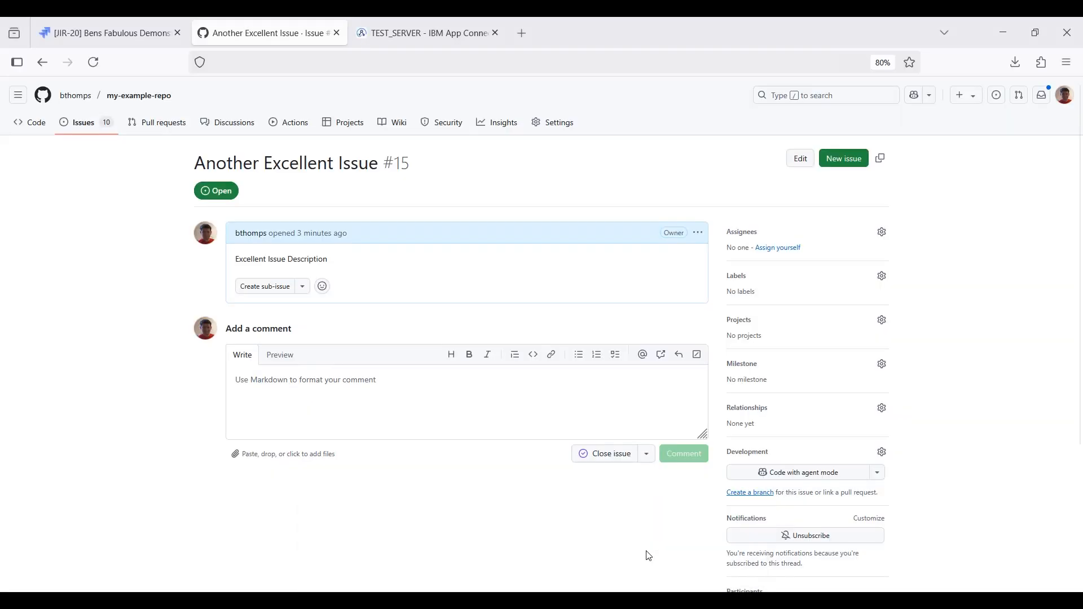
click(131, 27)
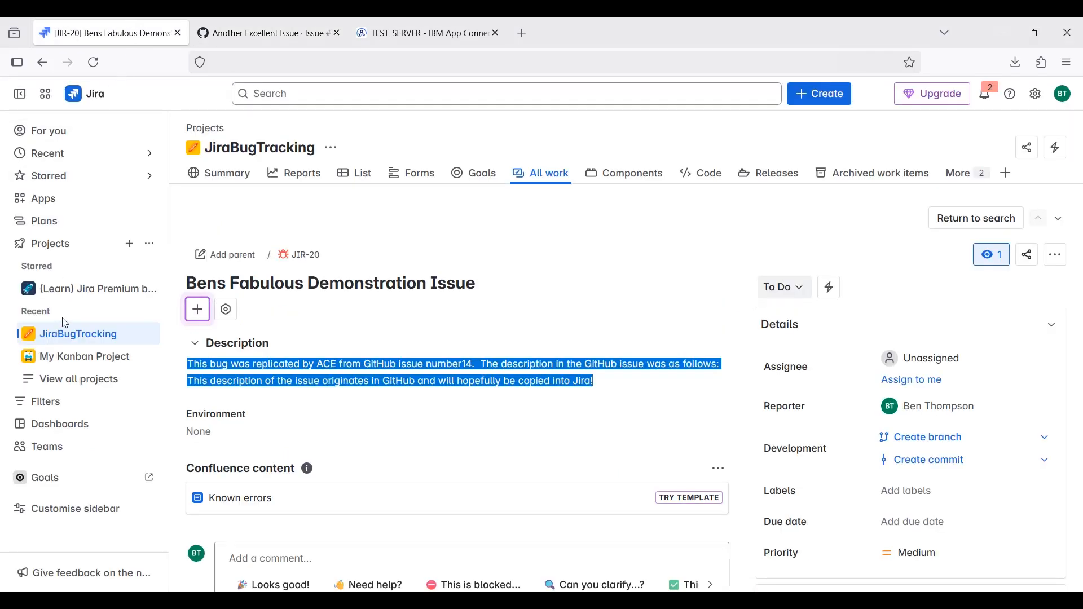
click(66, 338)
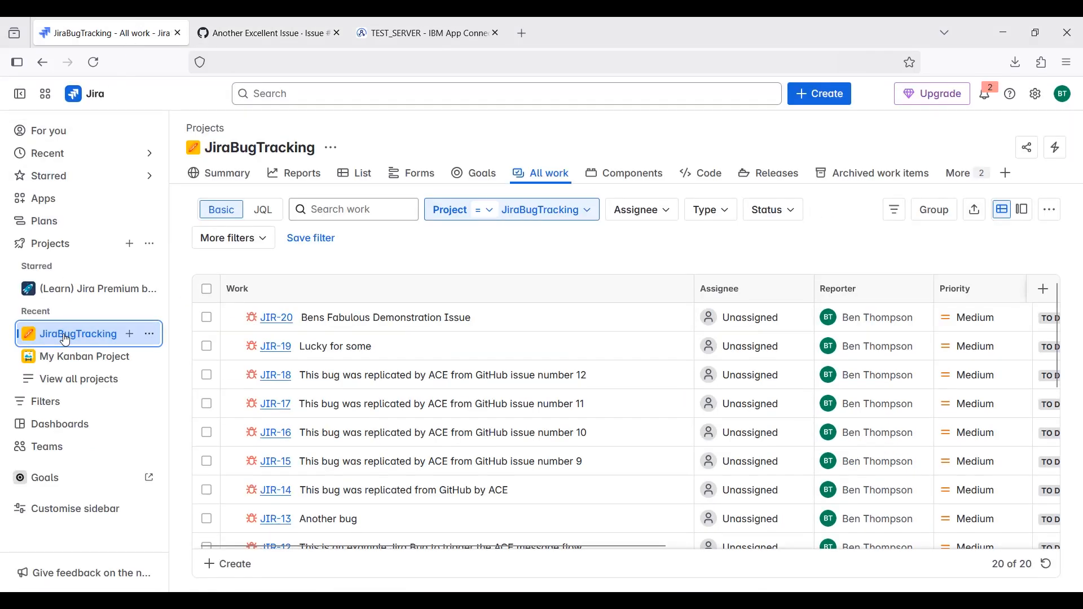
click(96, 64)
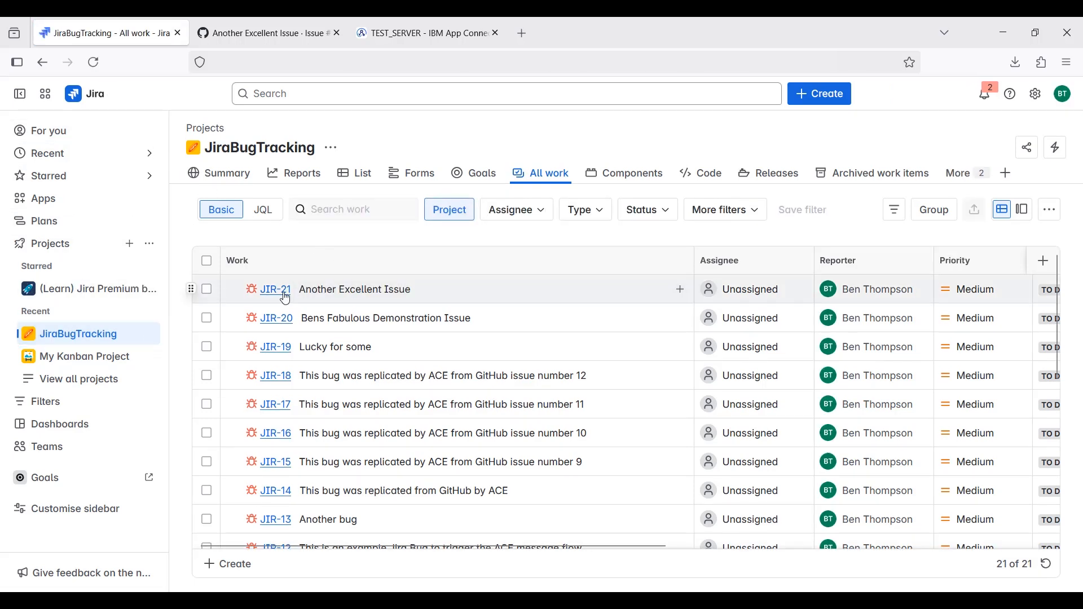
click(271, 318)
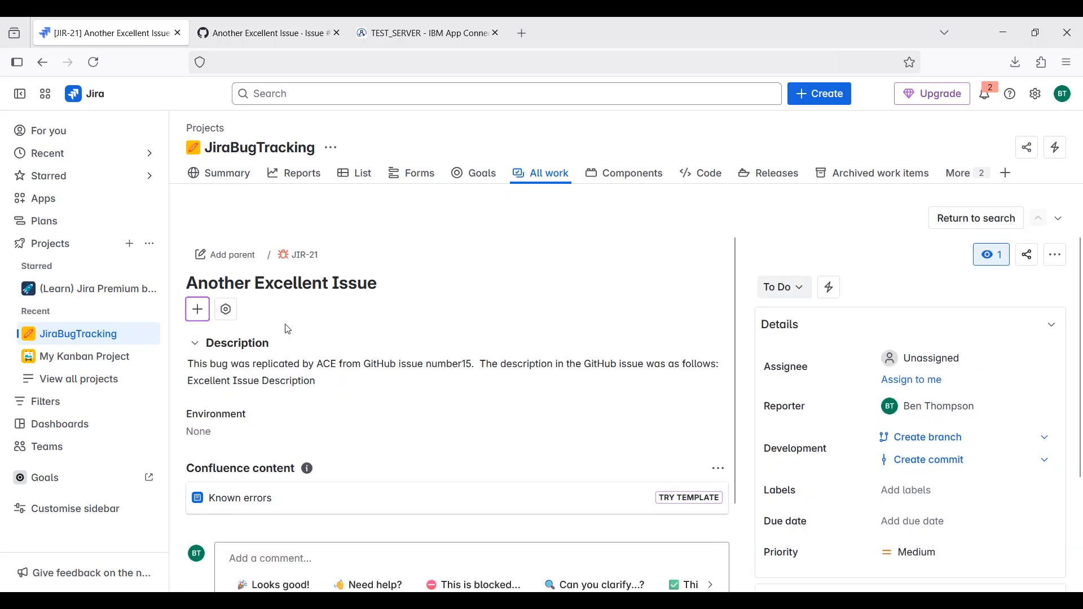
drag(330, 382, 182, 389)
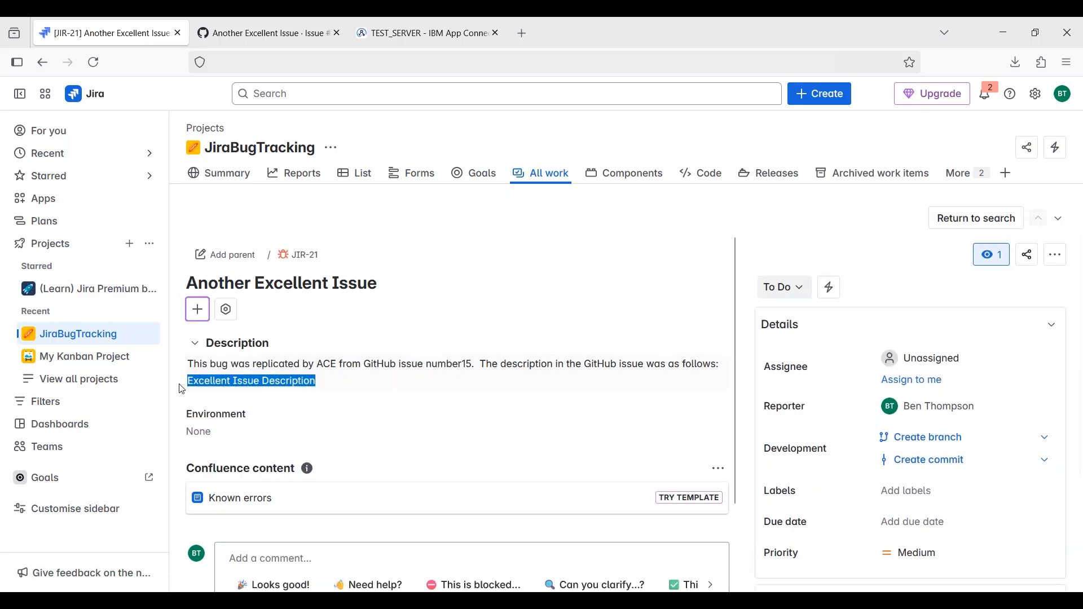